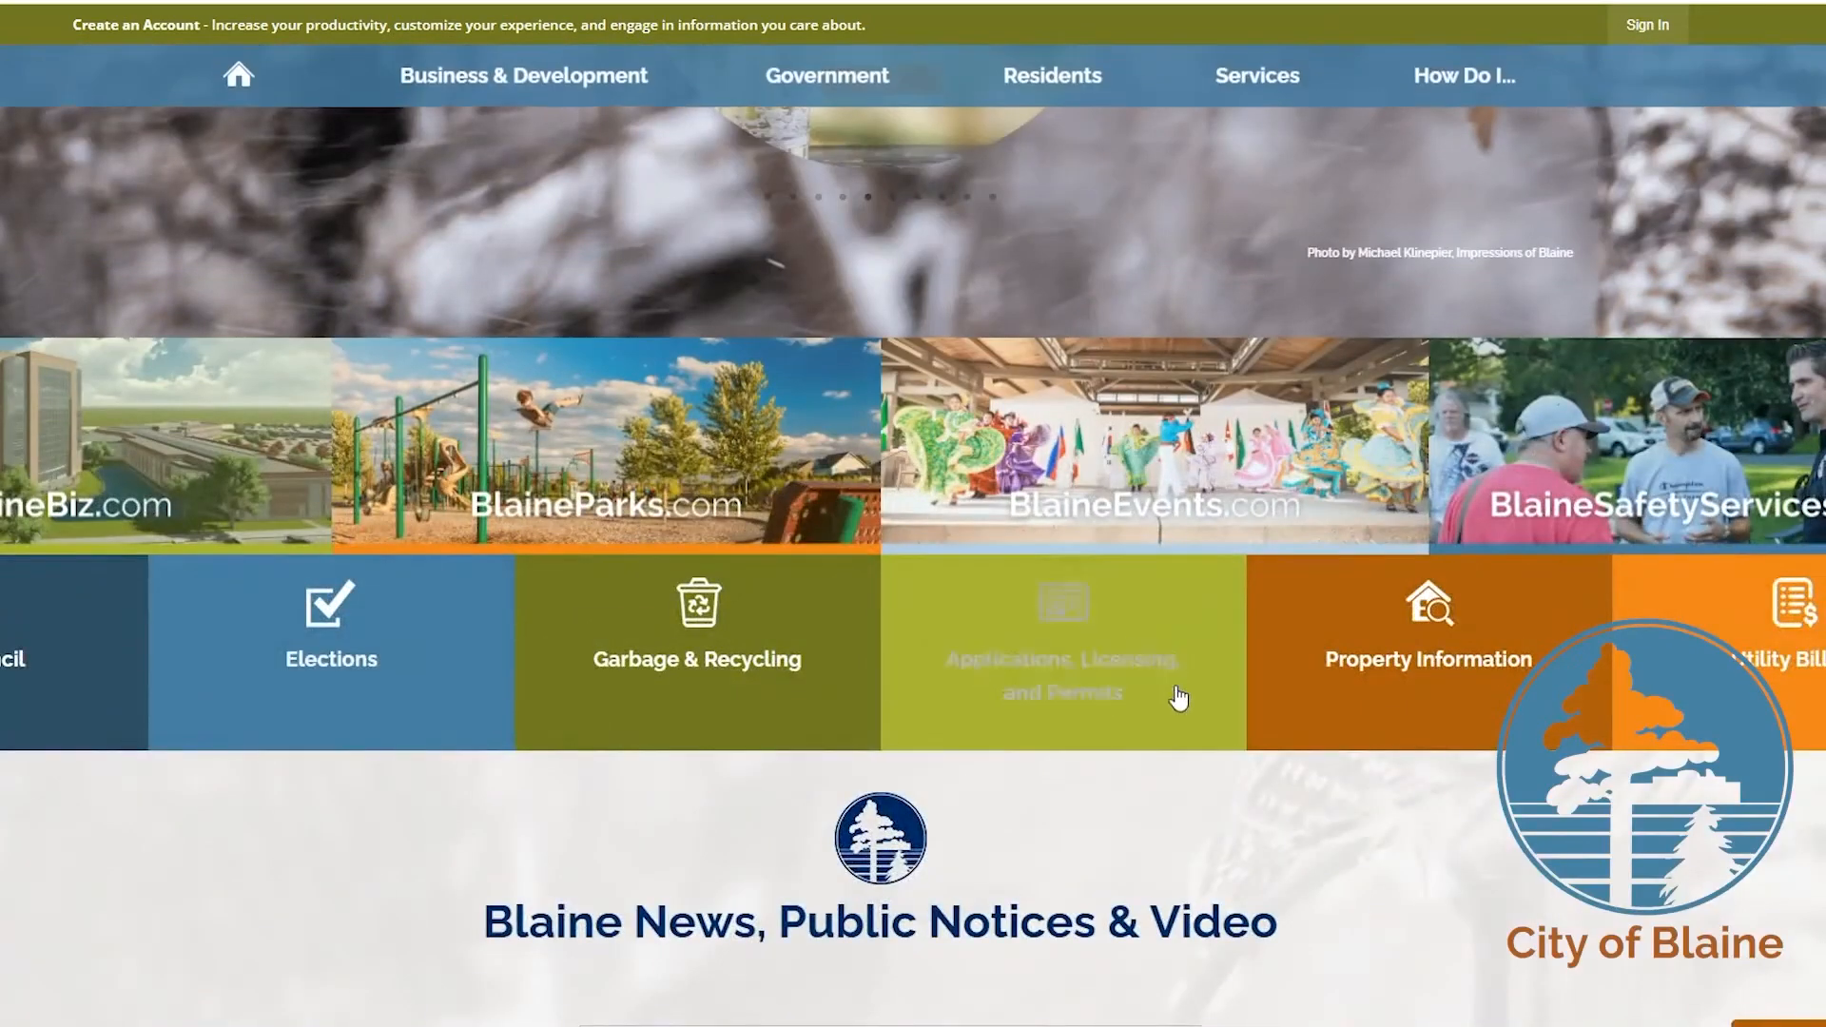
Step: Open the Residential Construction Permits page by way of Applications, Licensing, and Permits and the Building Permit link
click(1096, 677)
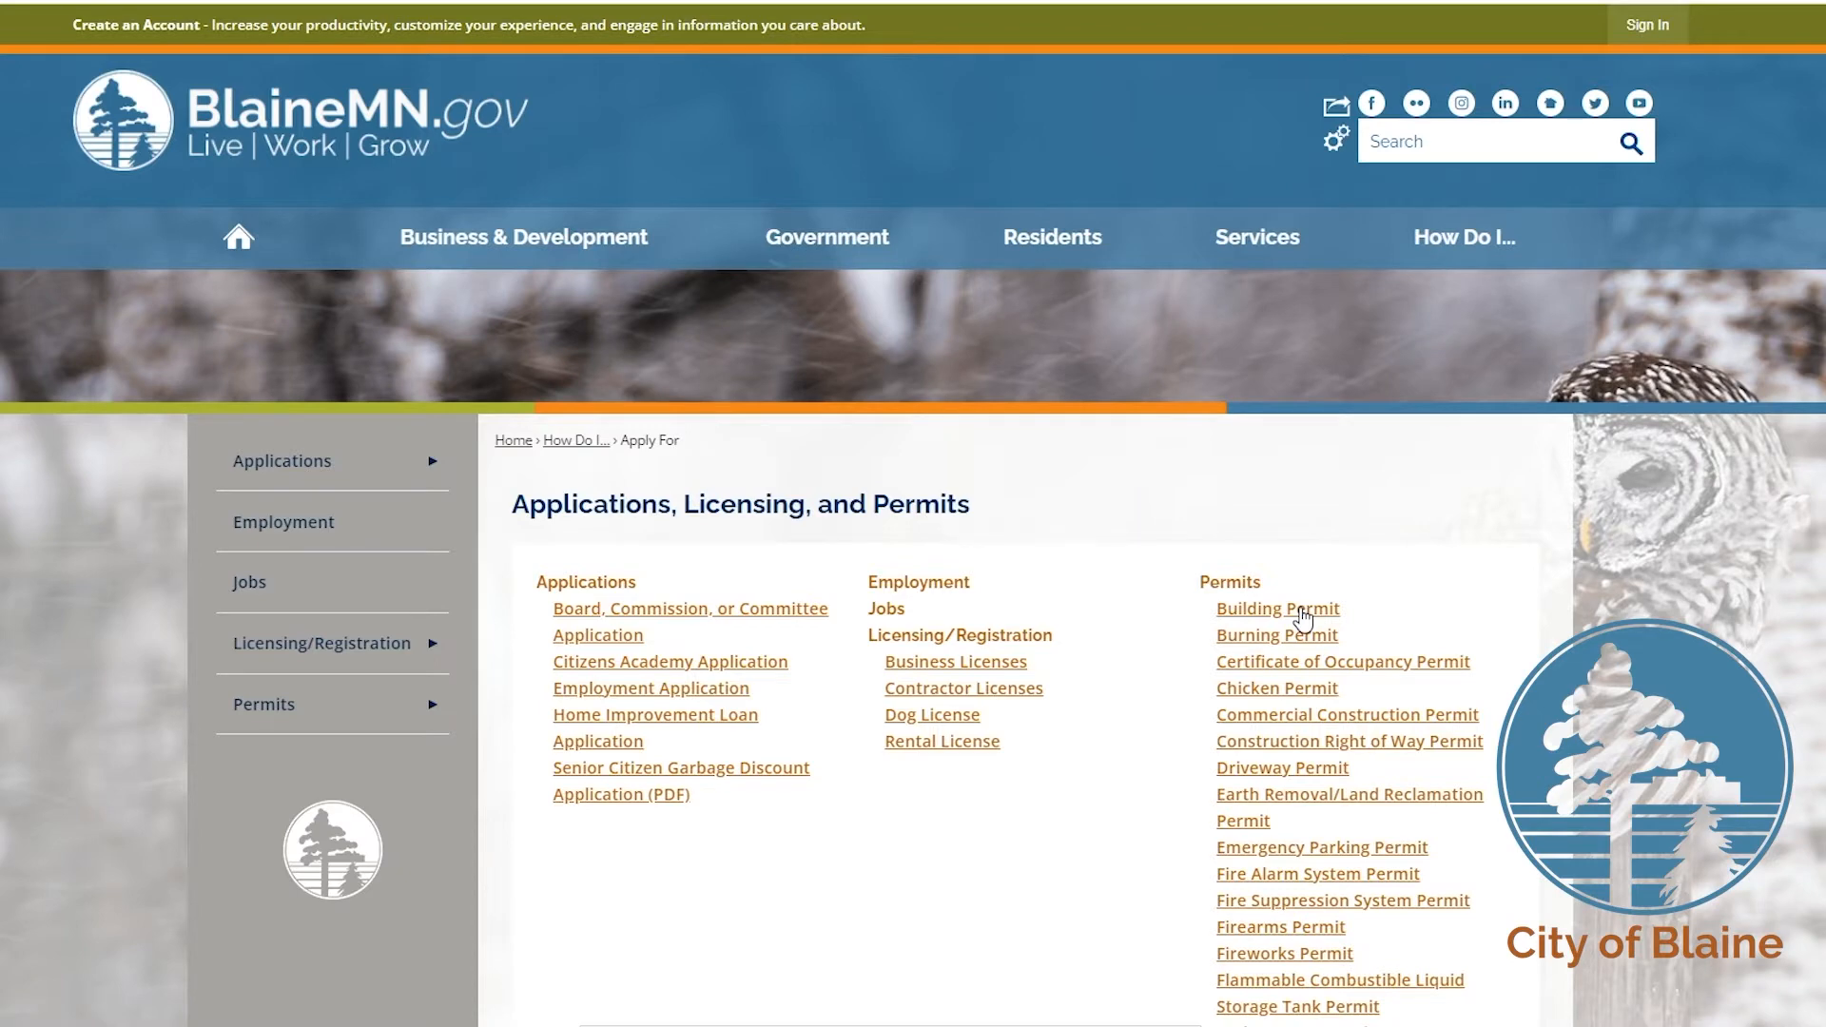
click(1302, 614)
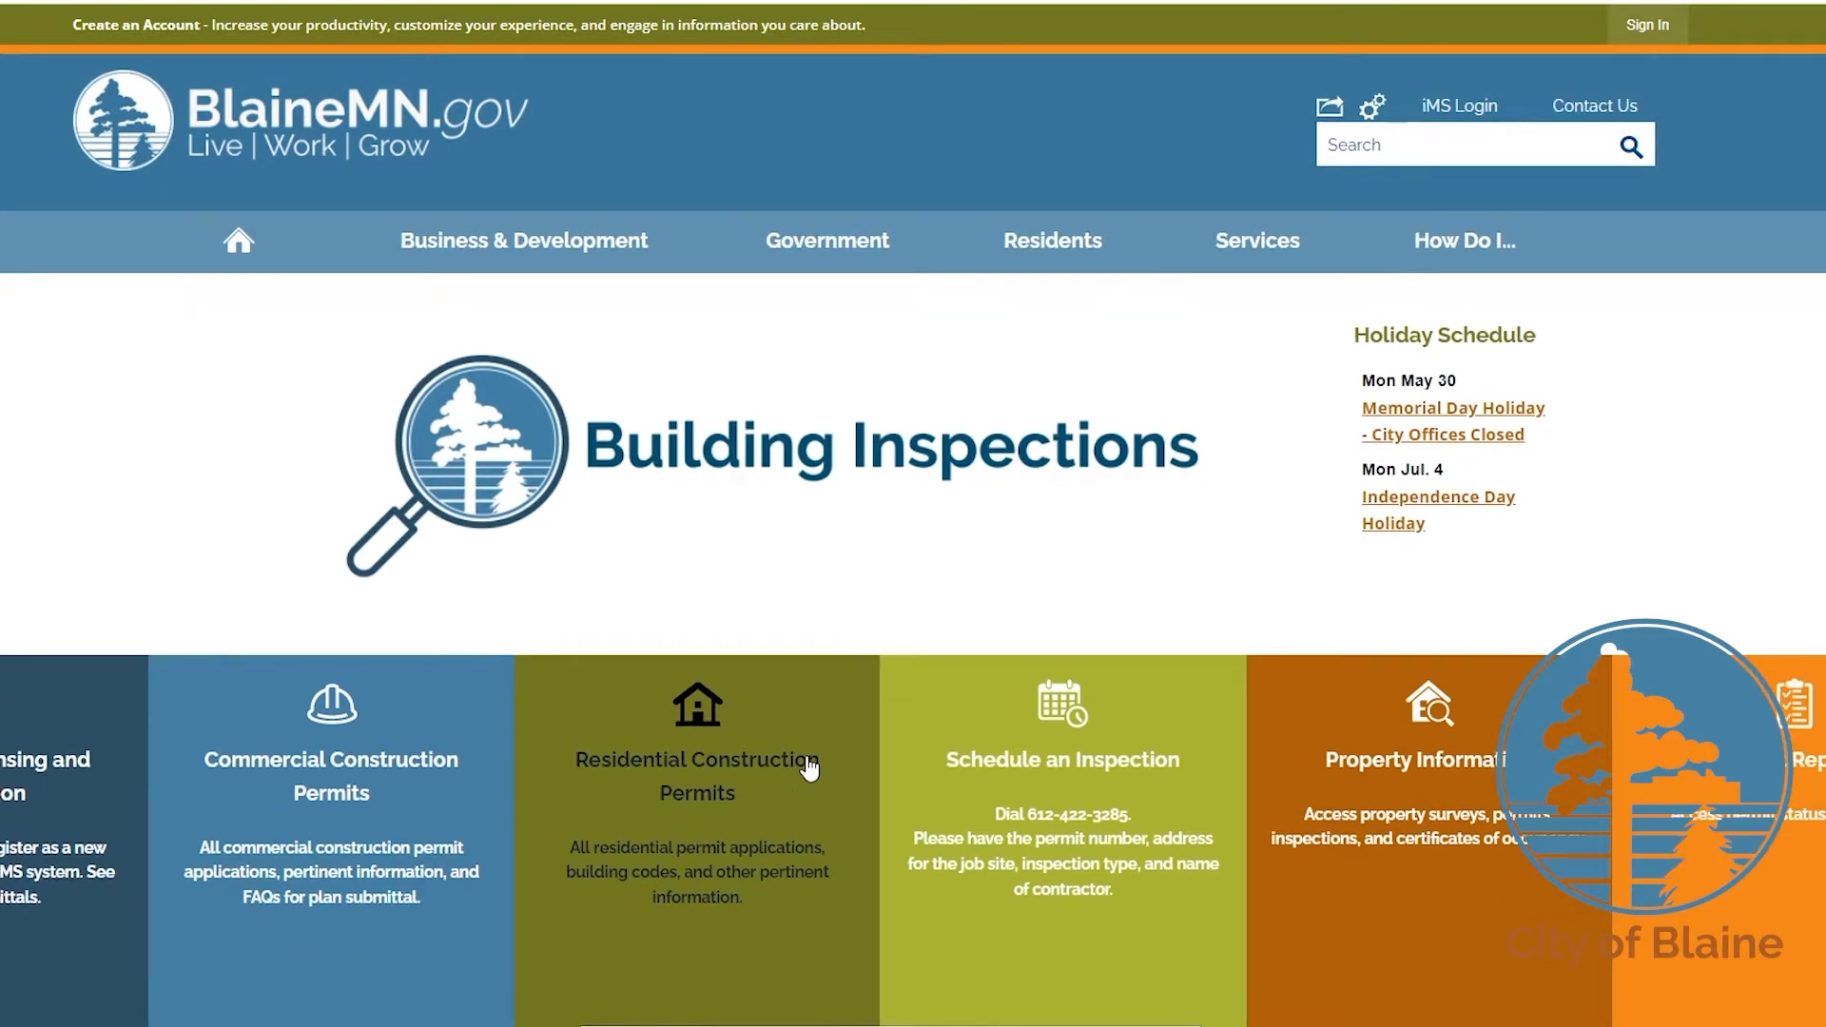
click(754, 790)
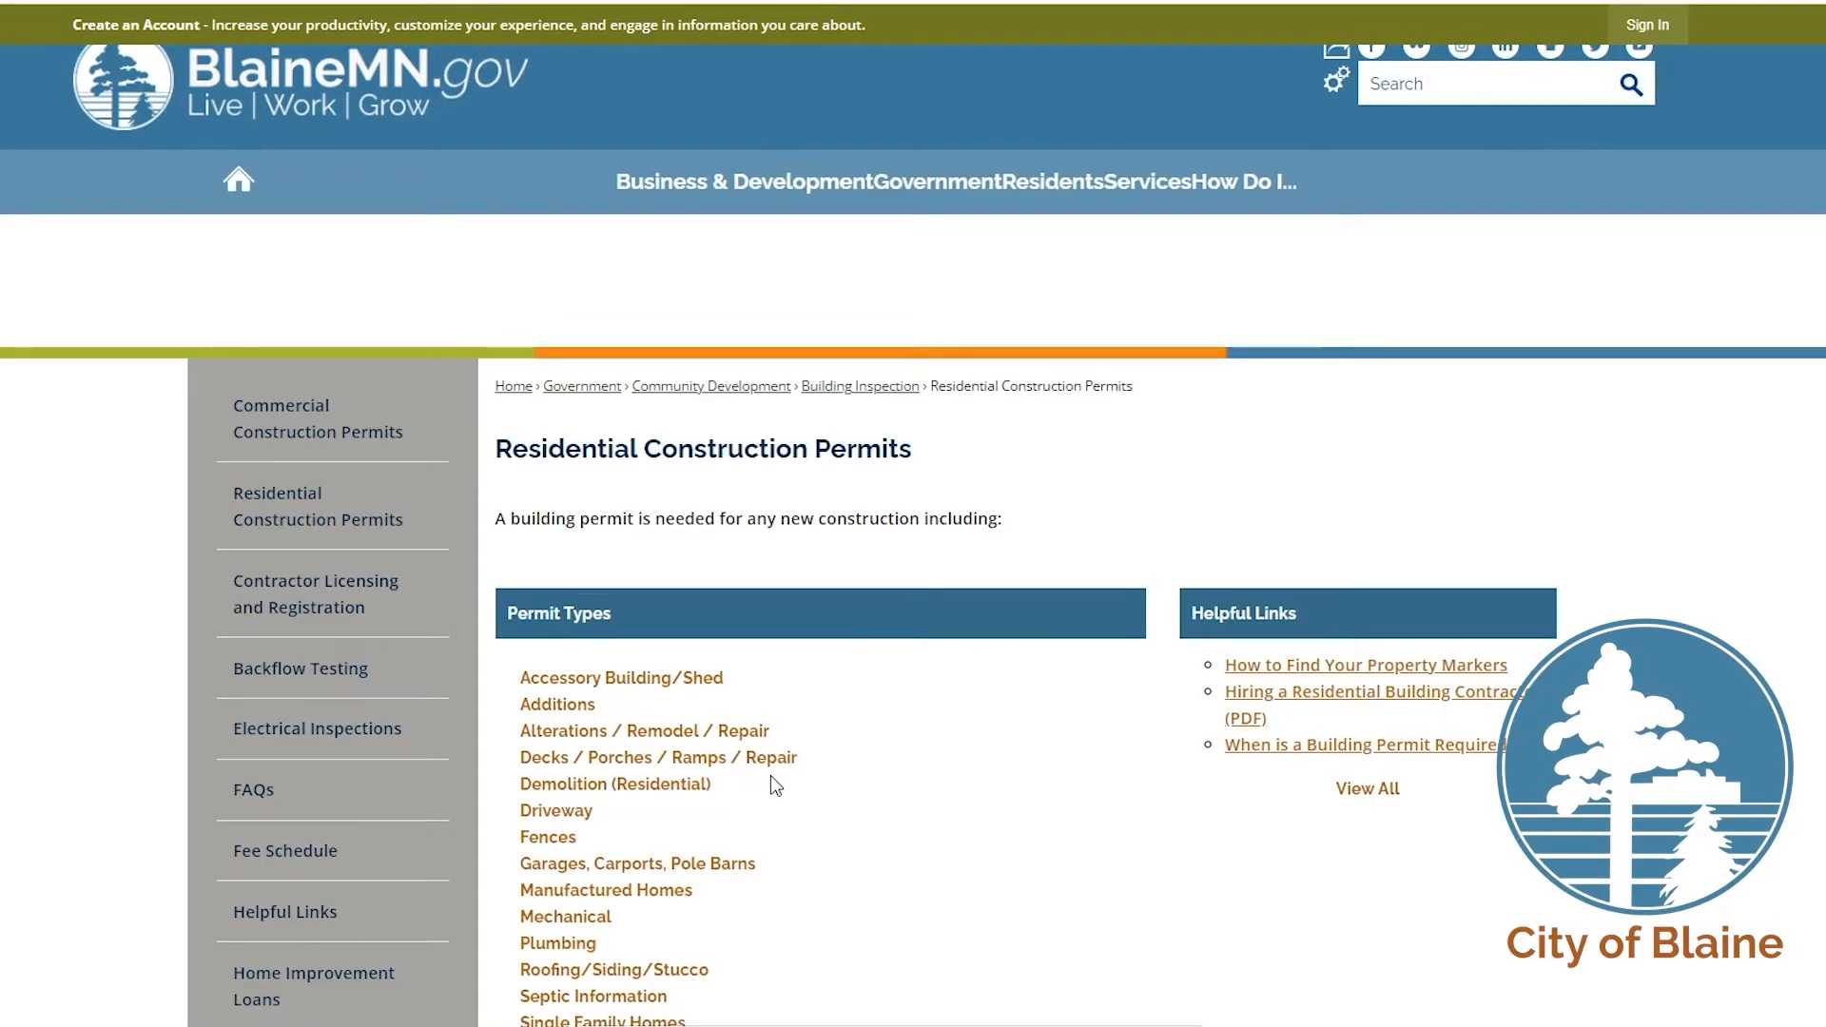
Step: Open the Alterations / Remodel / Repair page from the residential permit types
scroll(775, 787, down, 2)
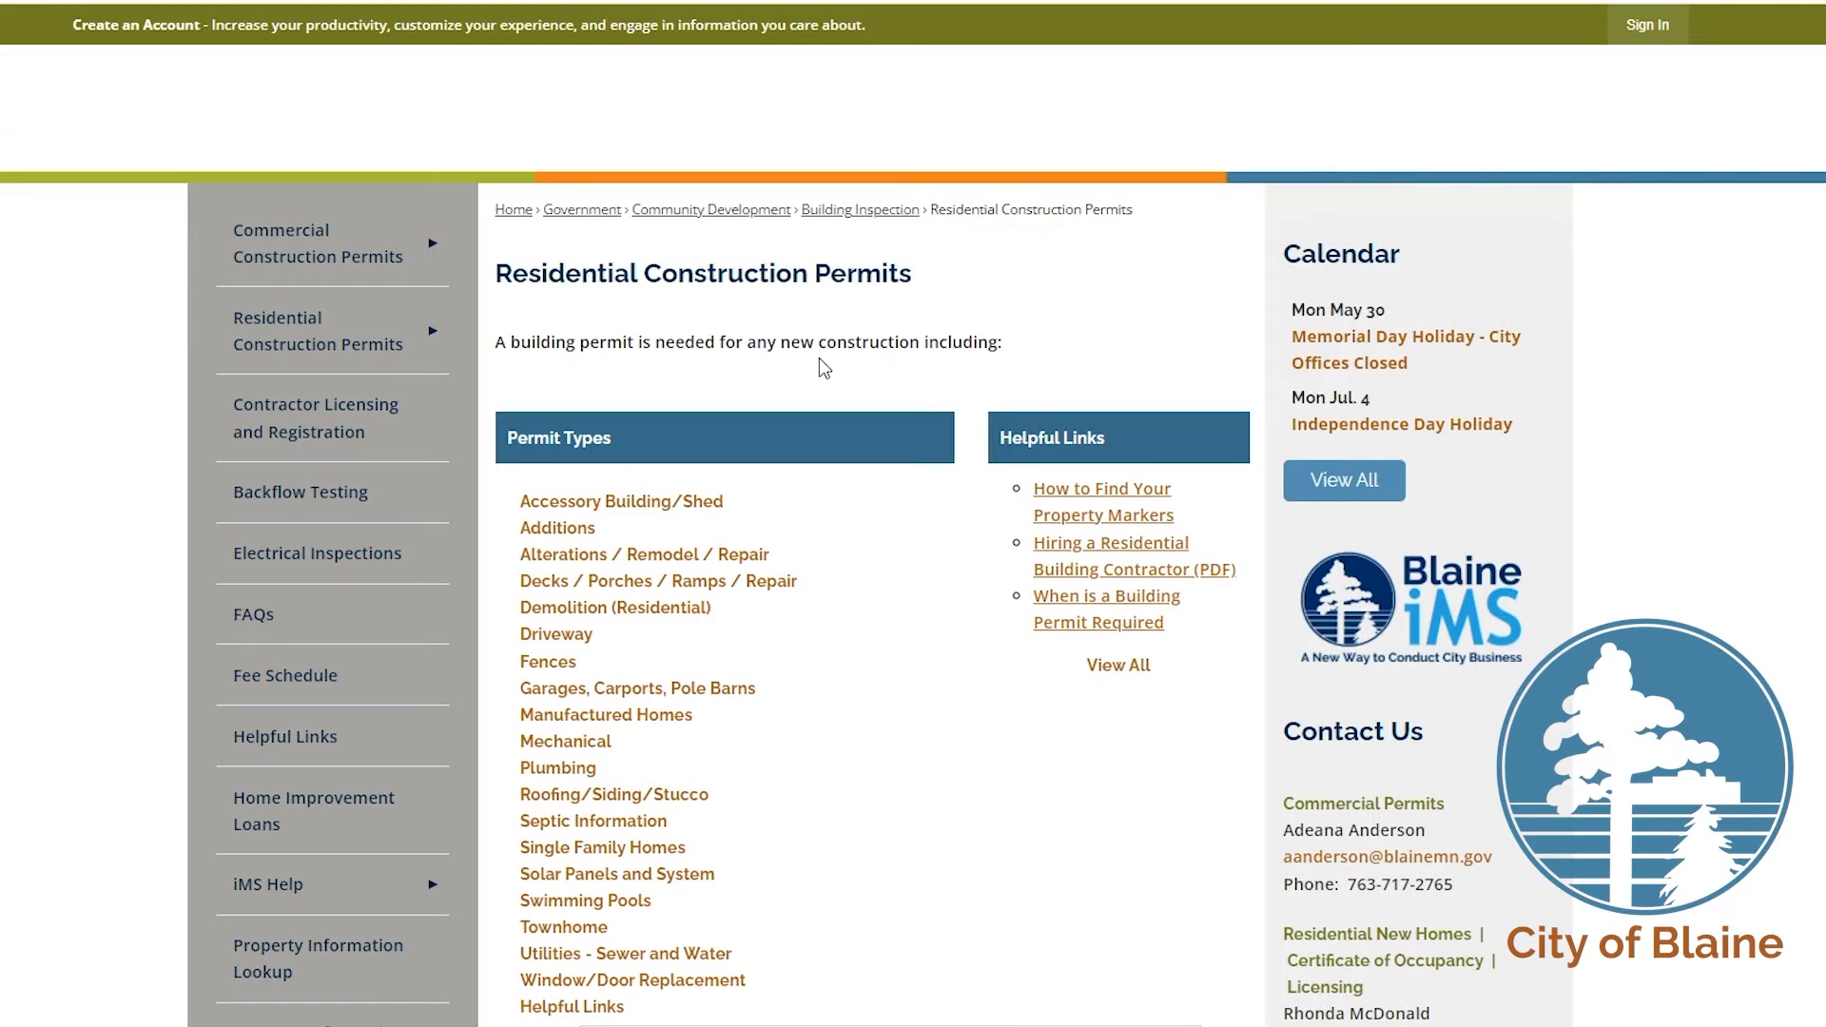
scroll(818, 358, down, 1)
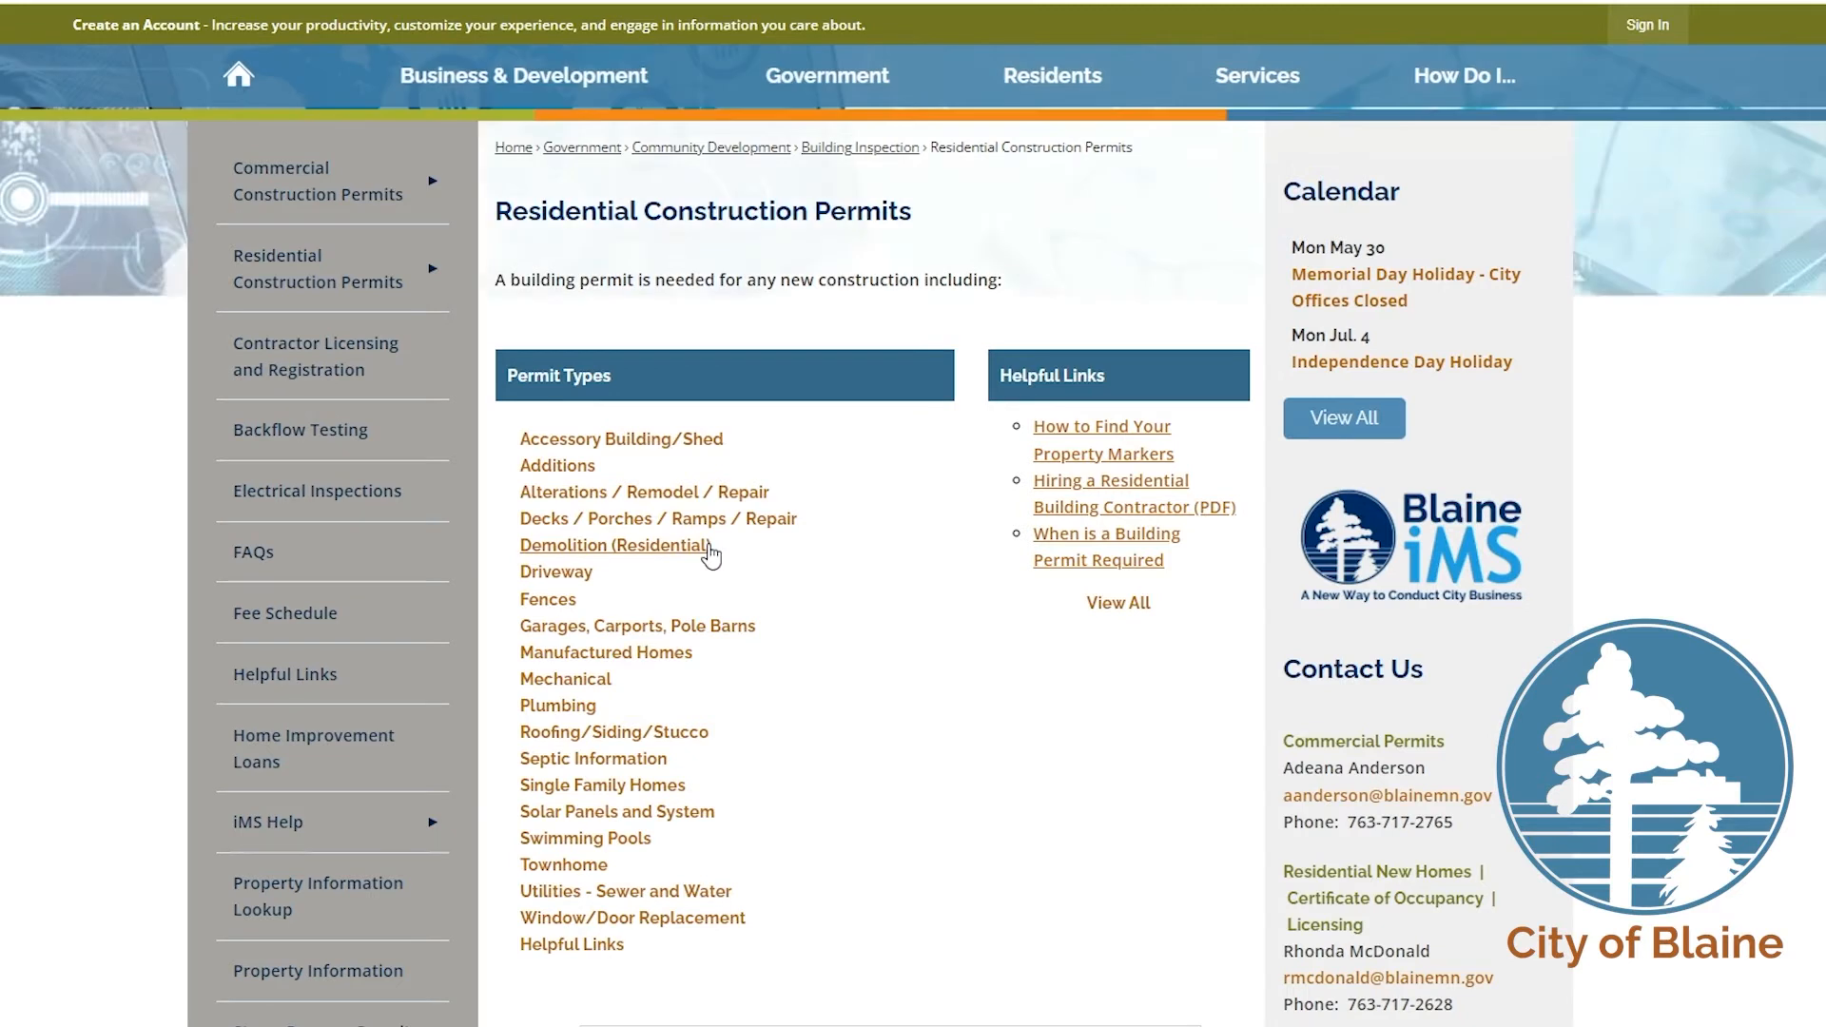
click(575, 492)
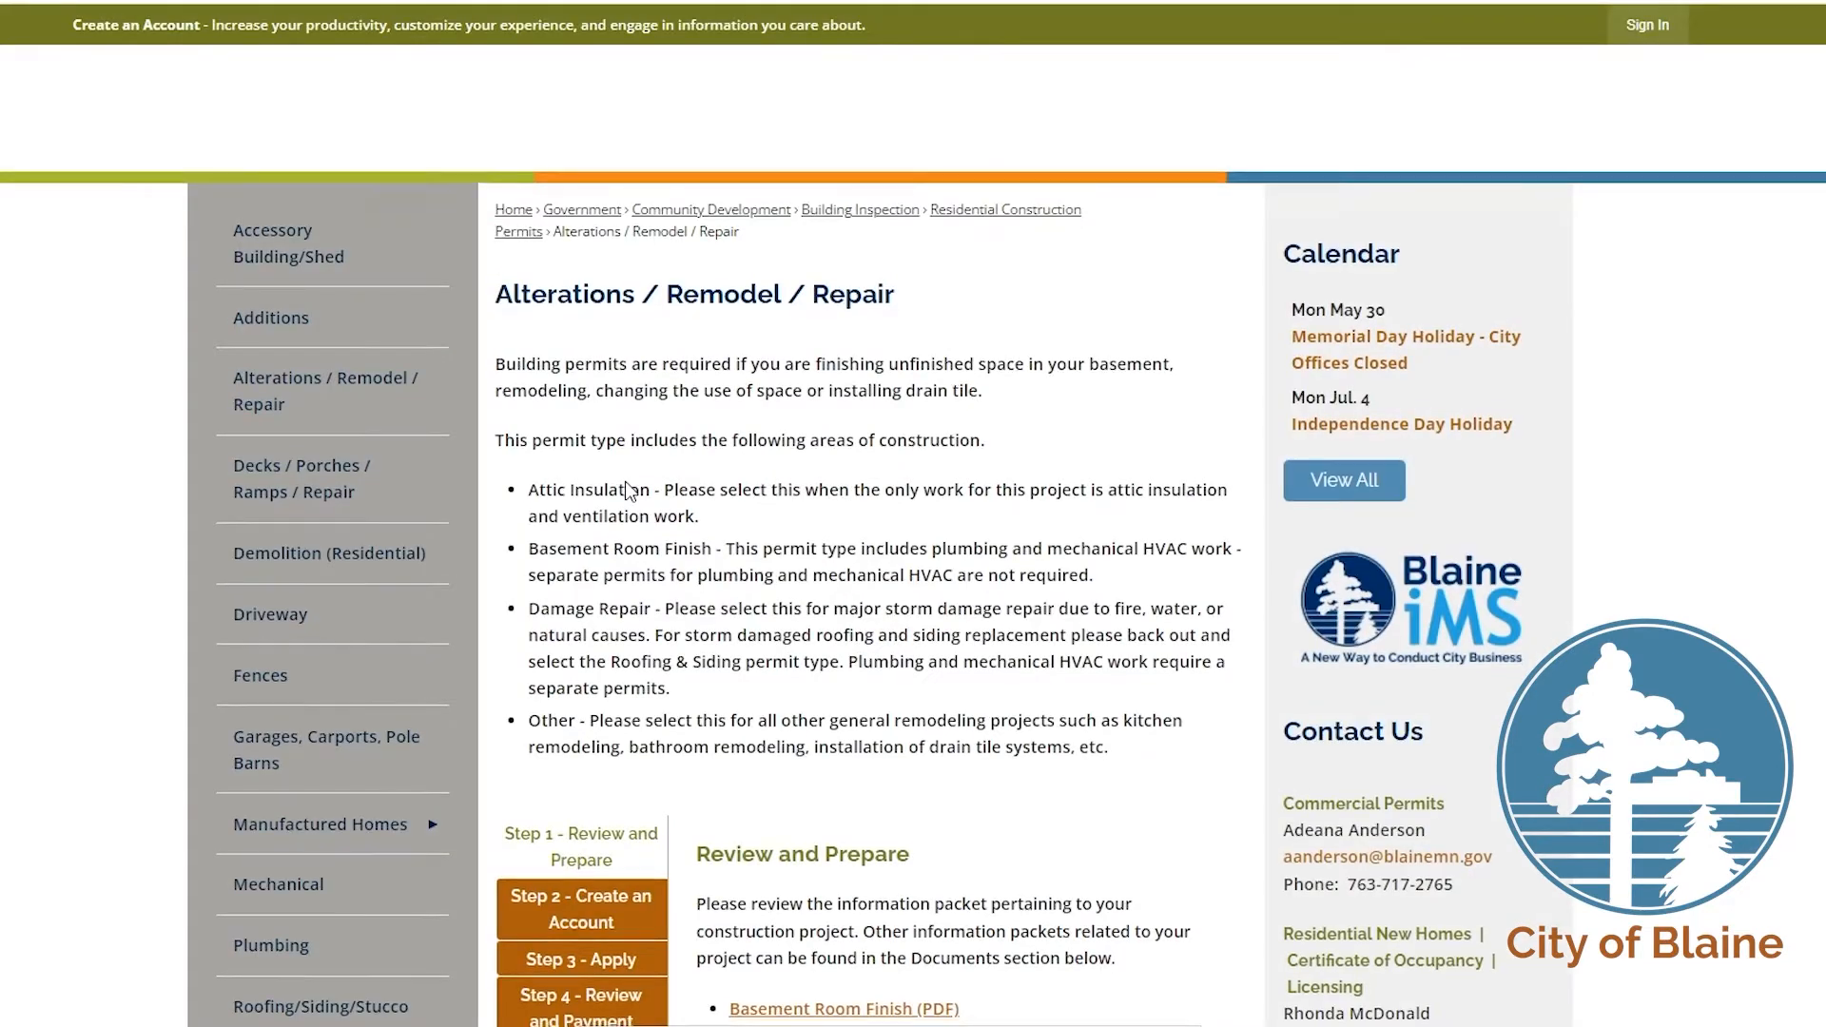
Step: Start the online application for a Basement Room Finish Permit from Step 3 - Apply
scroll(628, 489, down, 1)
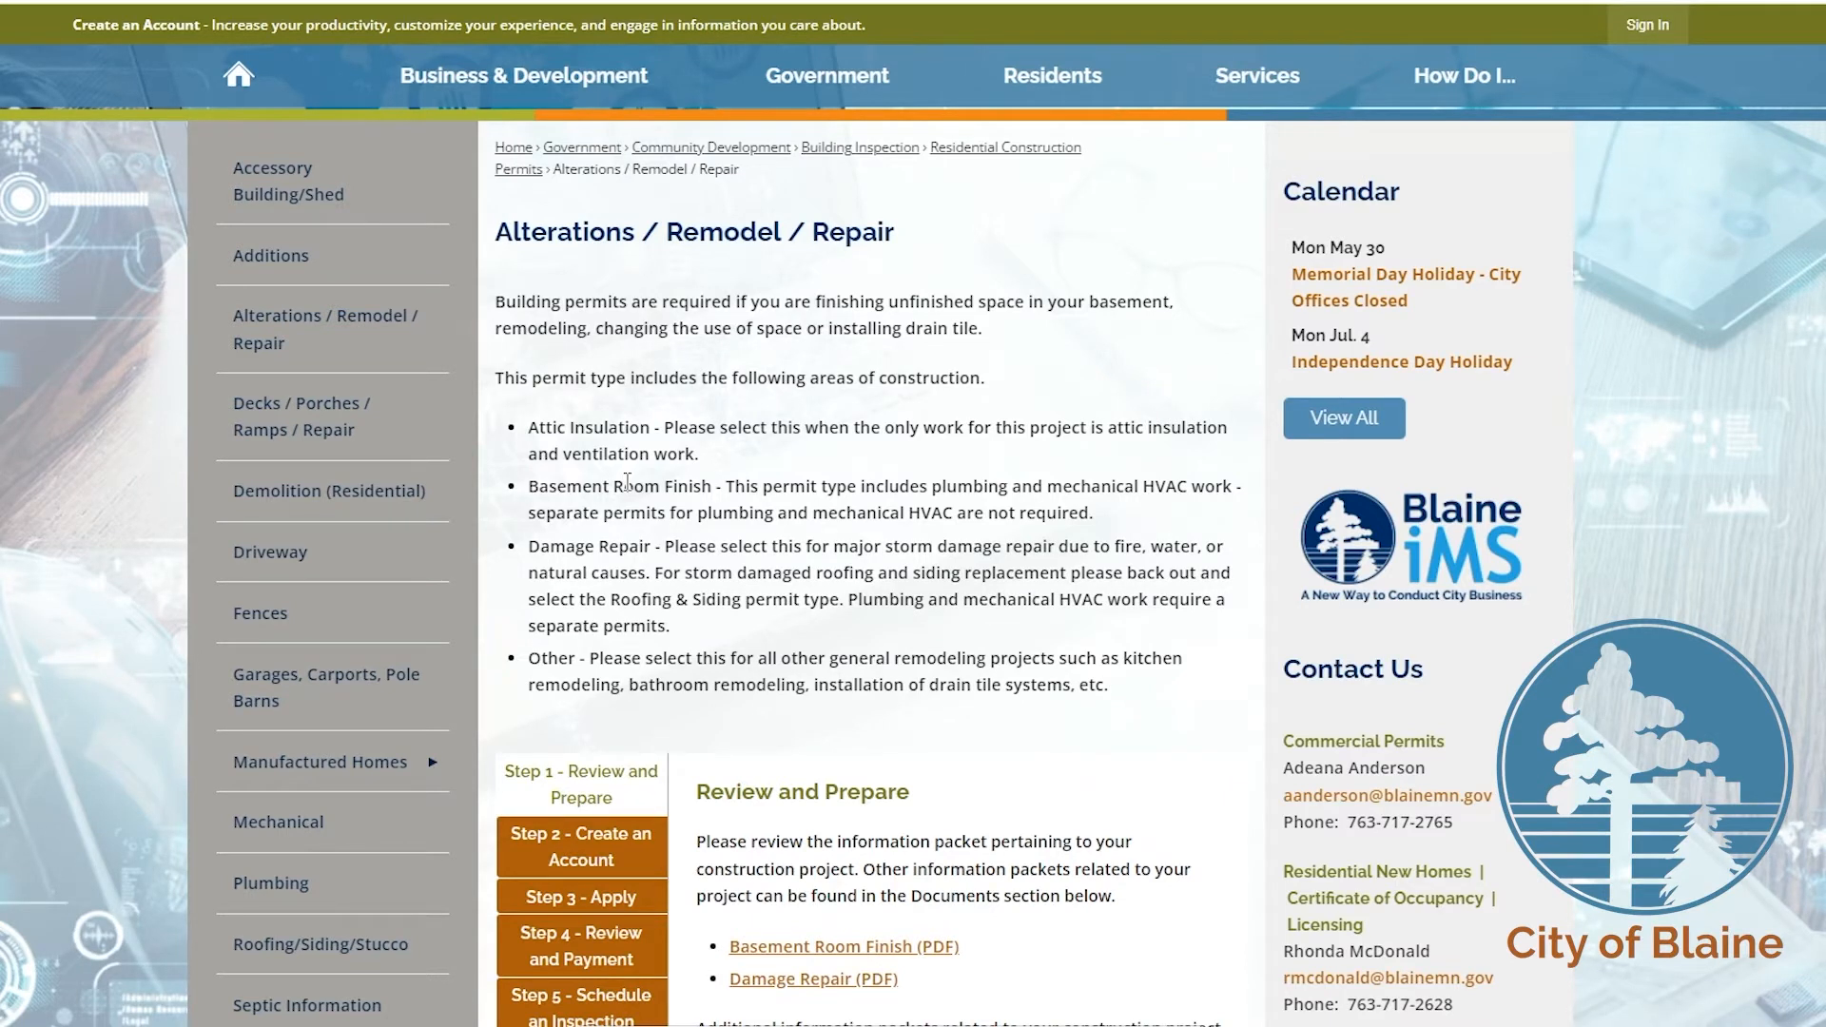
click(597, 903)
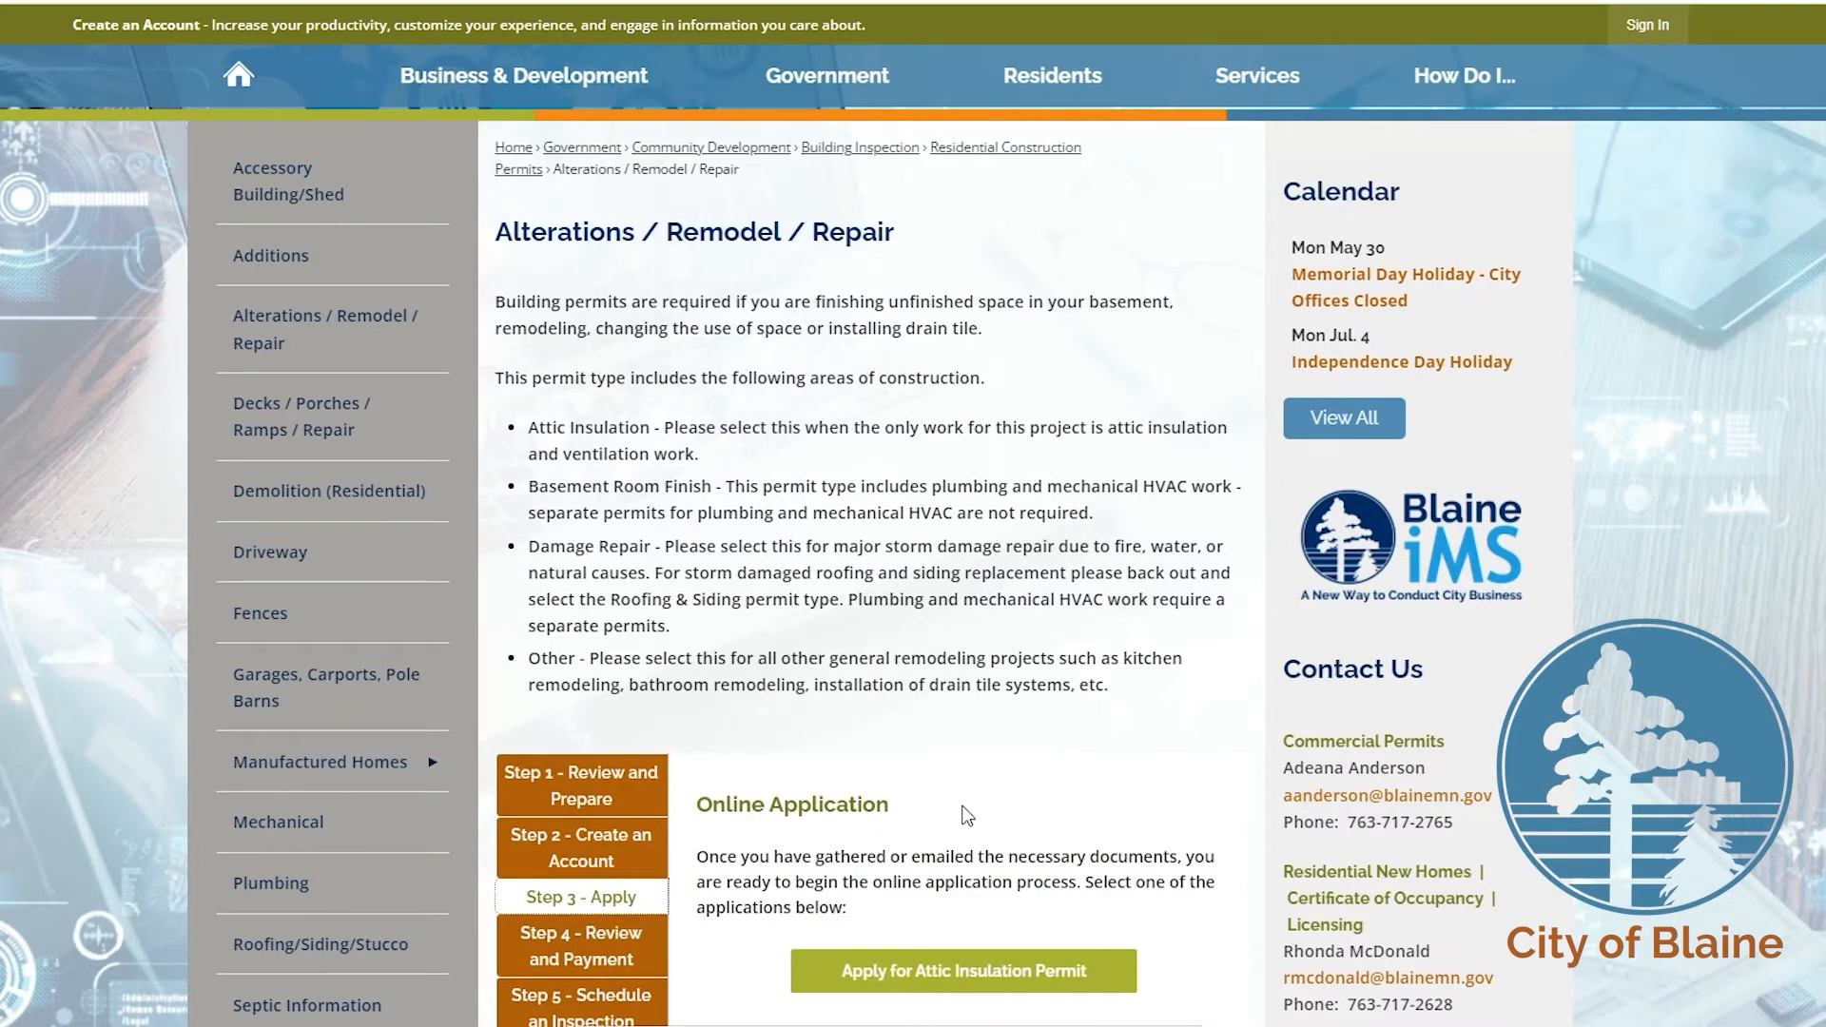
scroll(964, 815, down, 5)
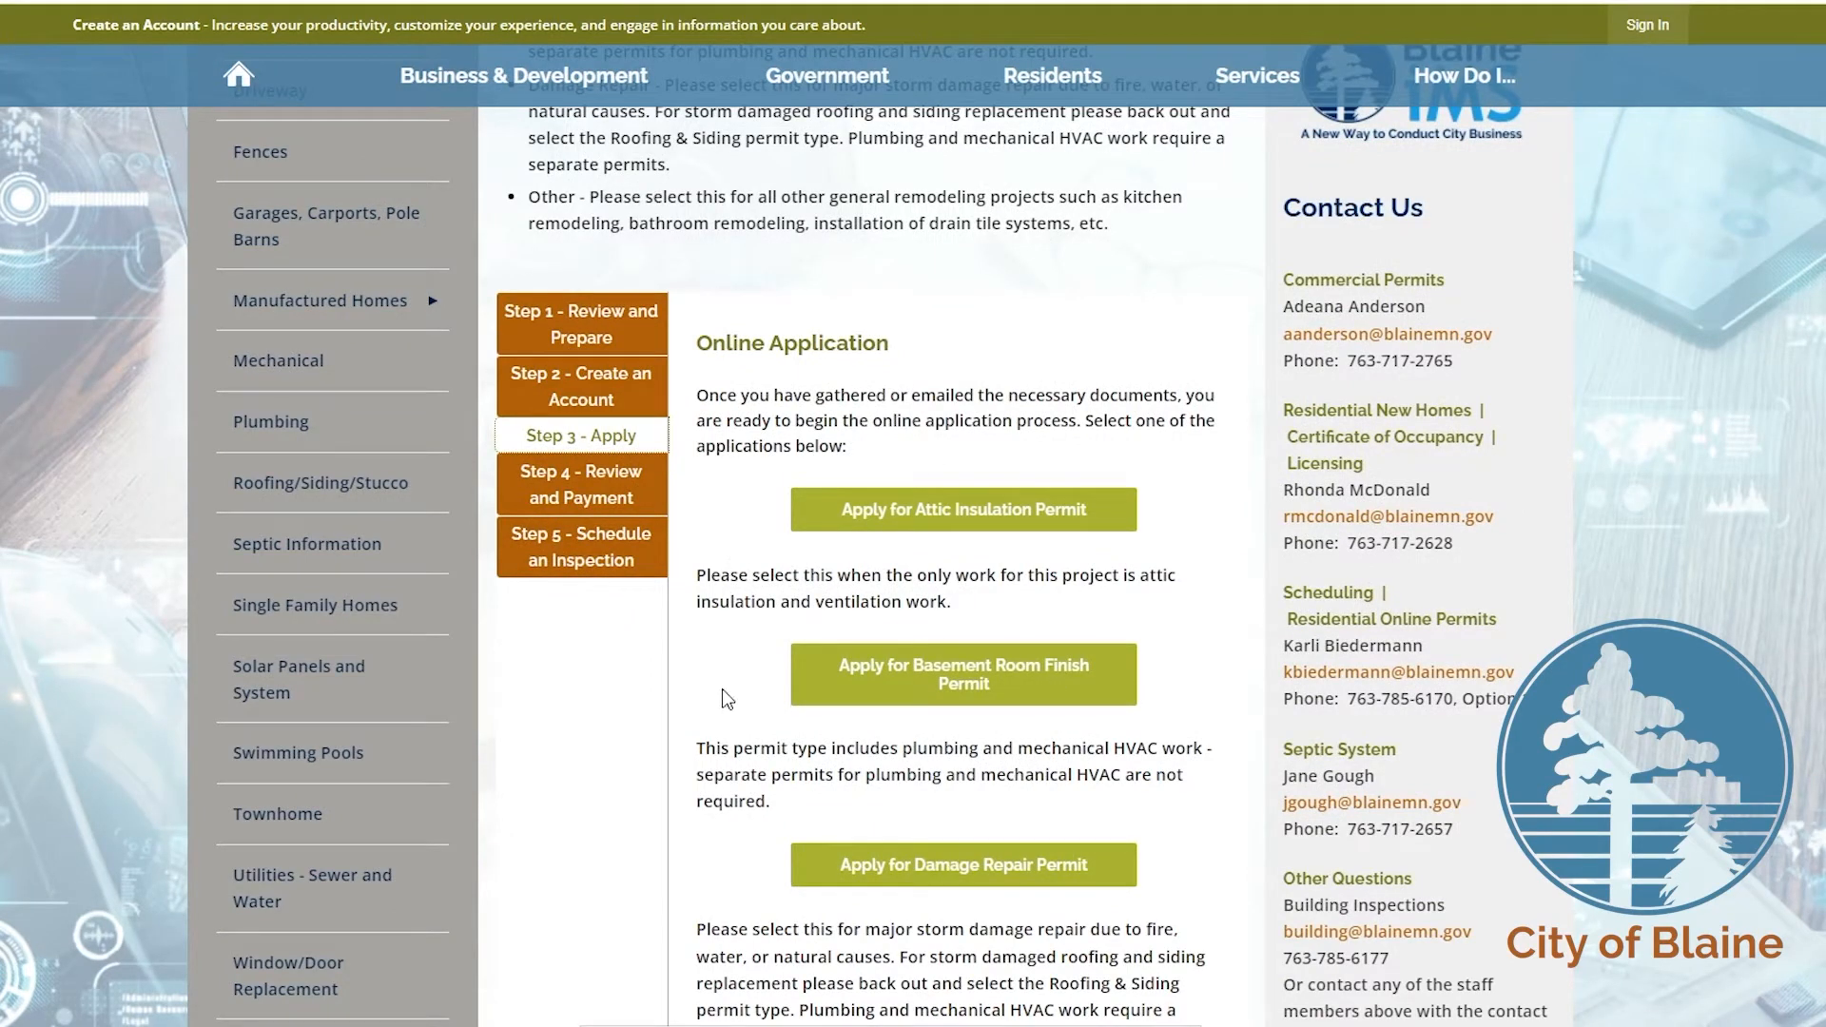
scroll(1065, 699, down, 1)
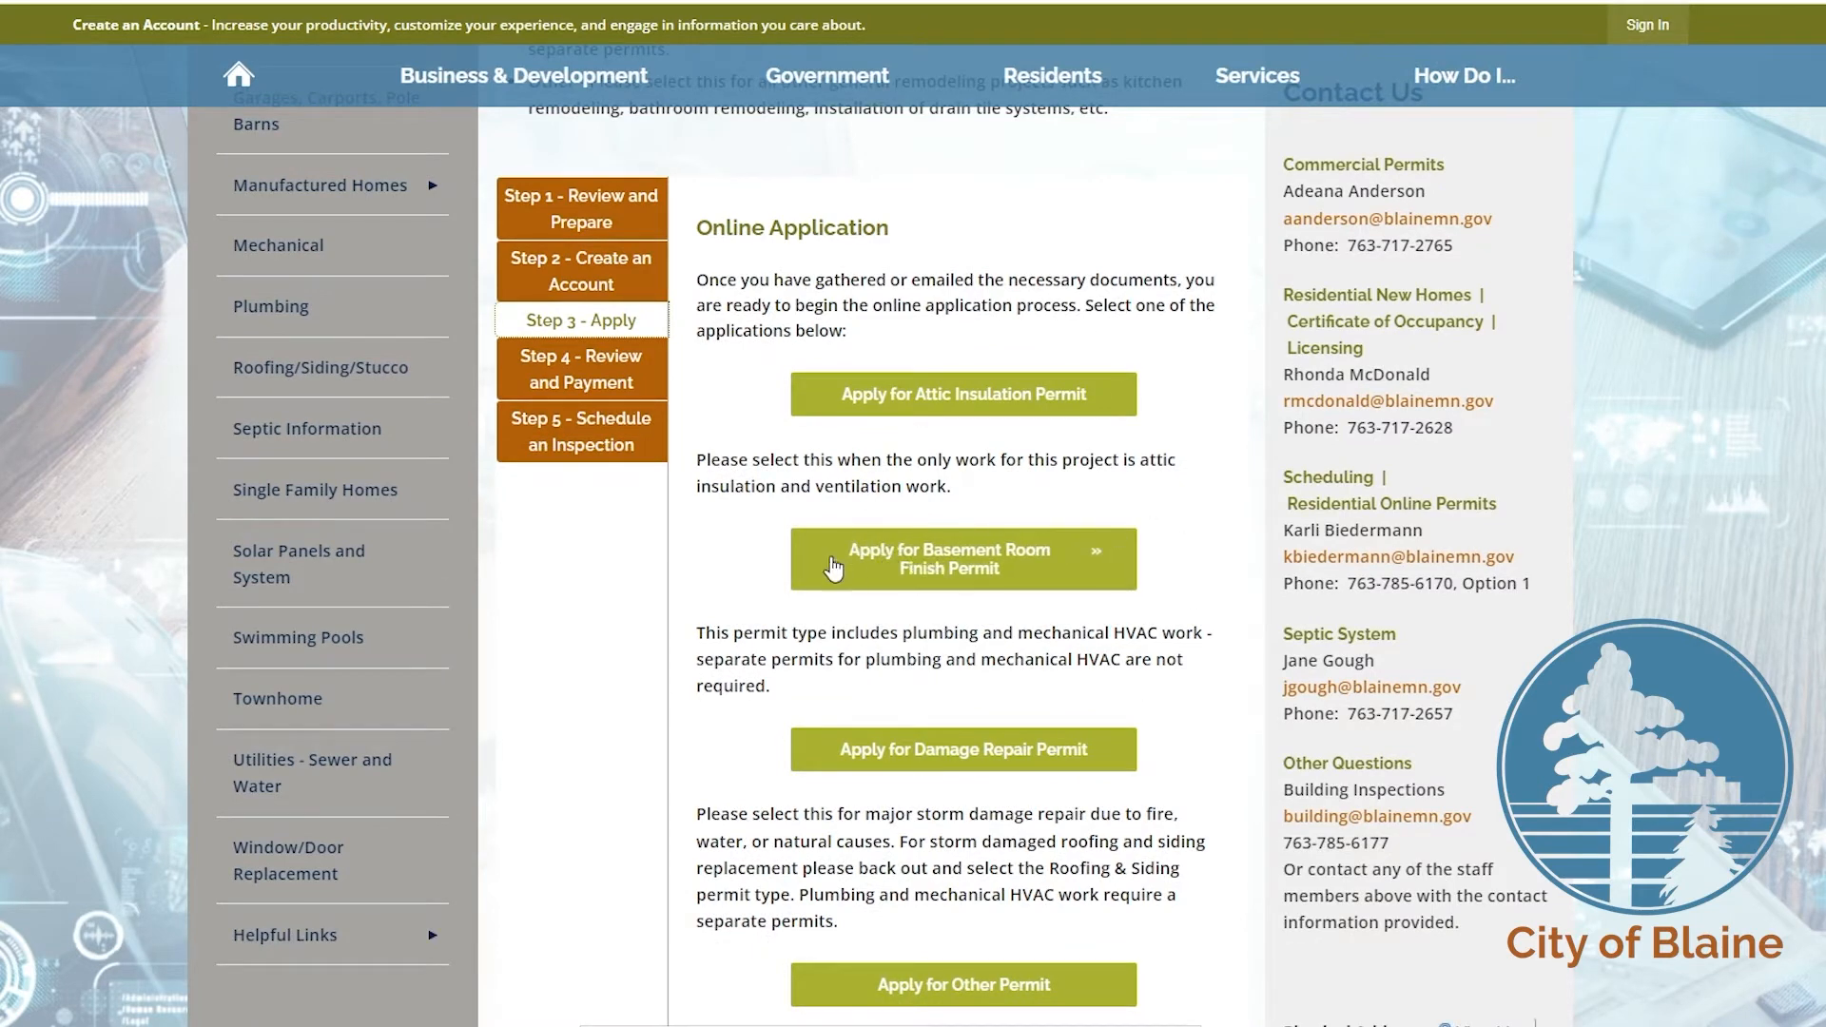
click(983, 567)
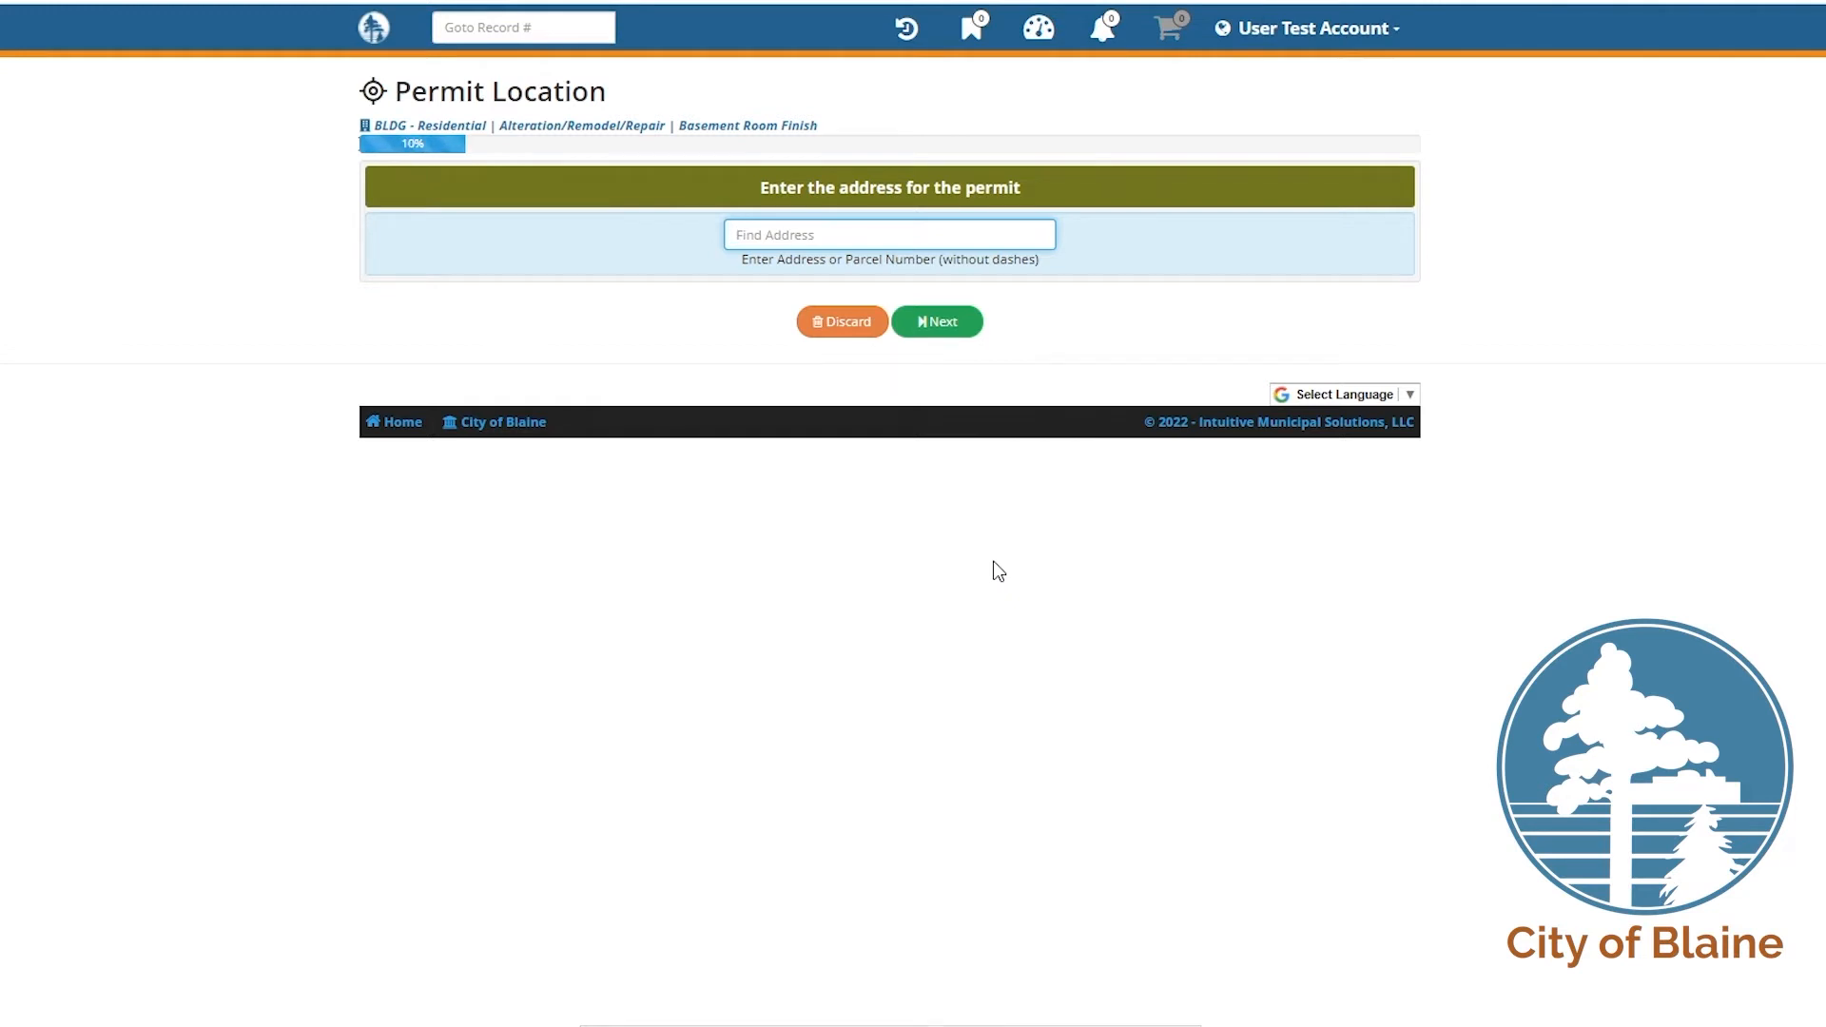
text(10801)
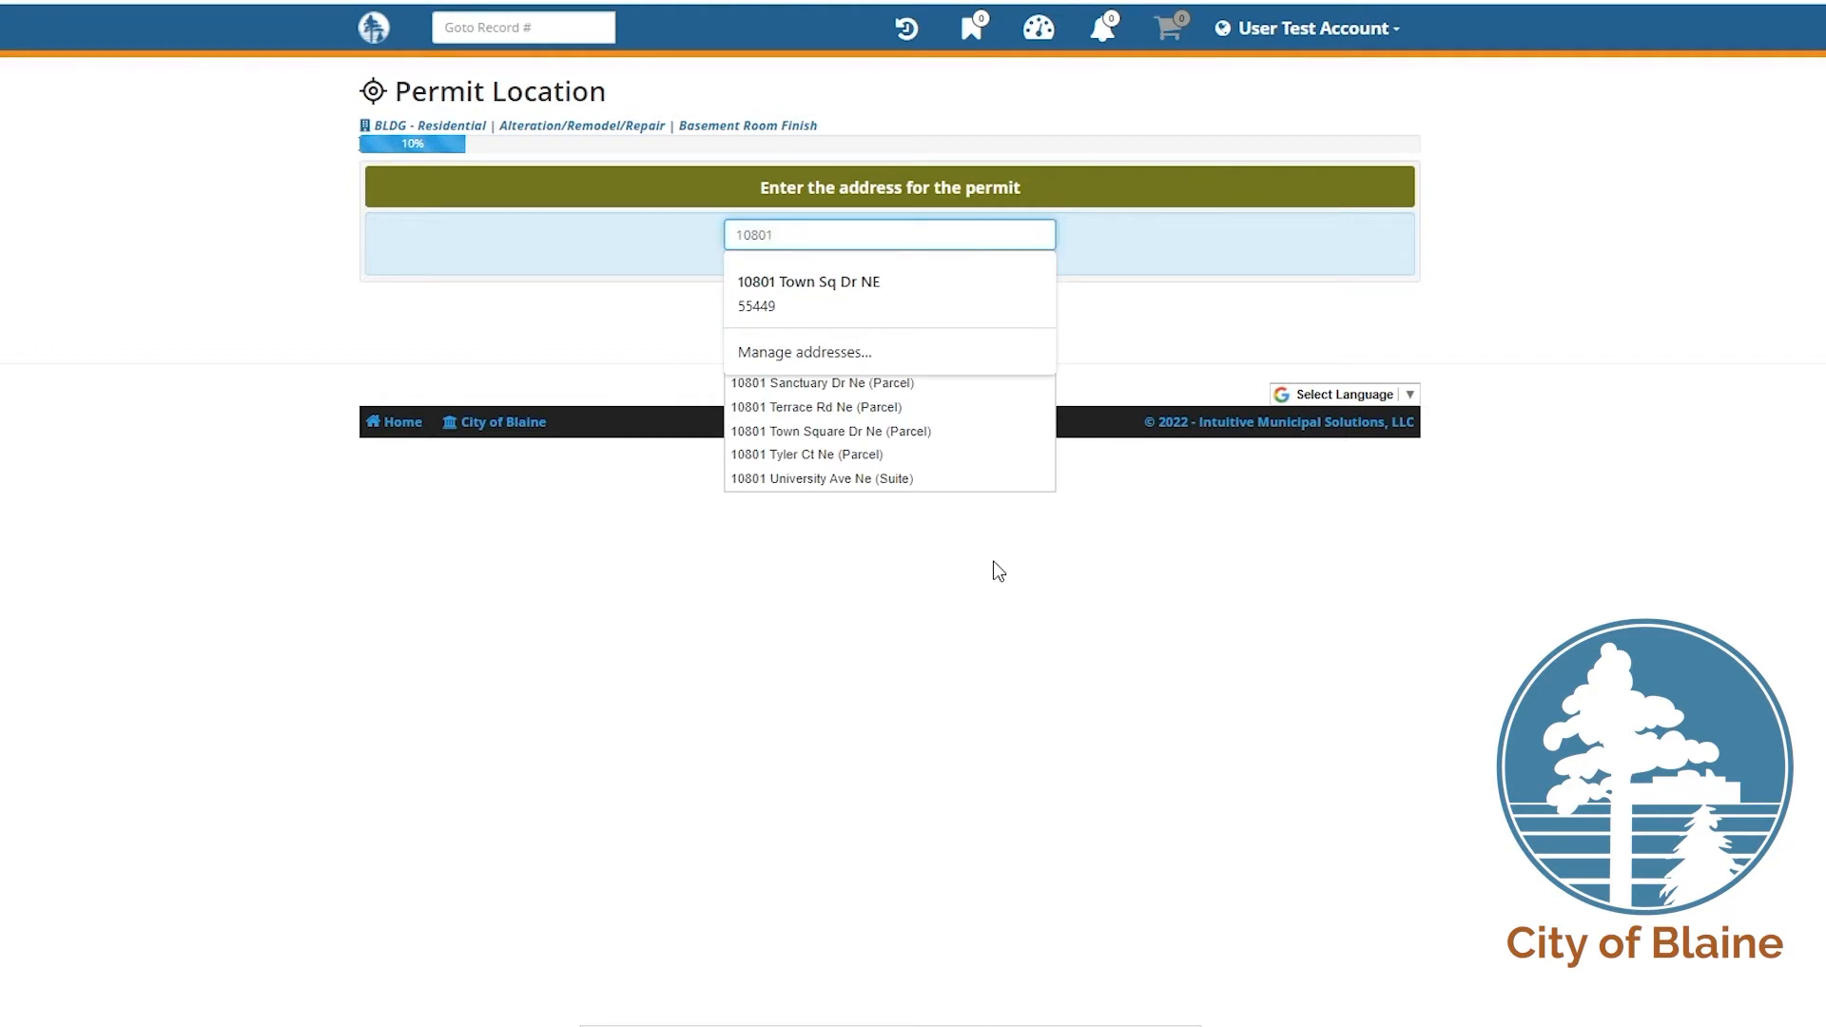
text( t)
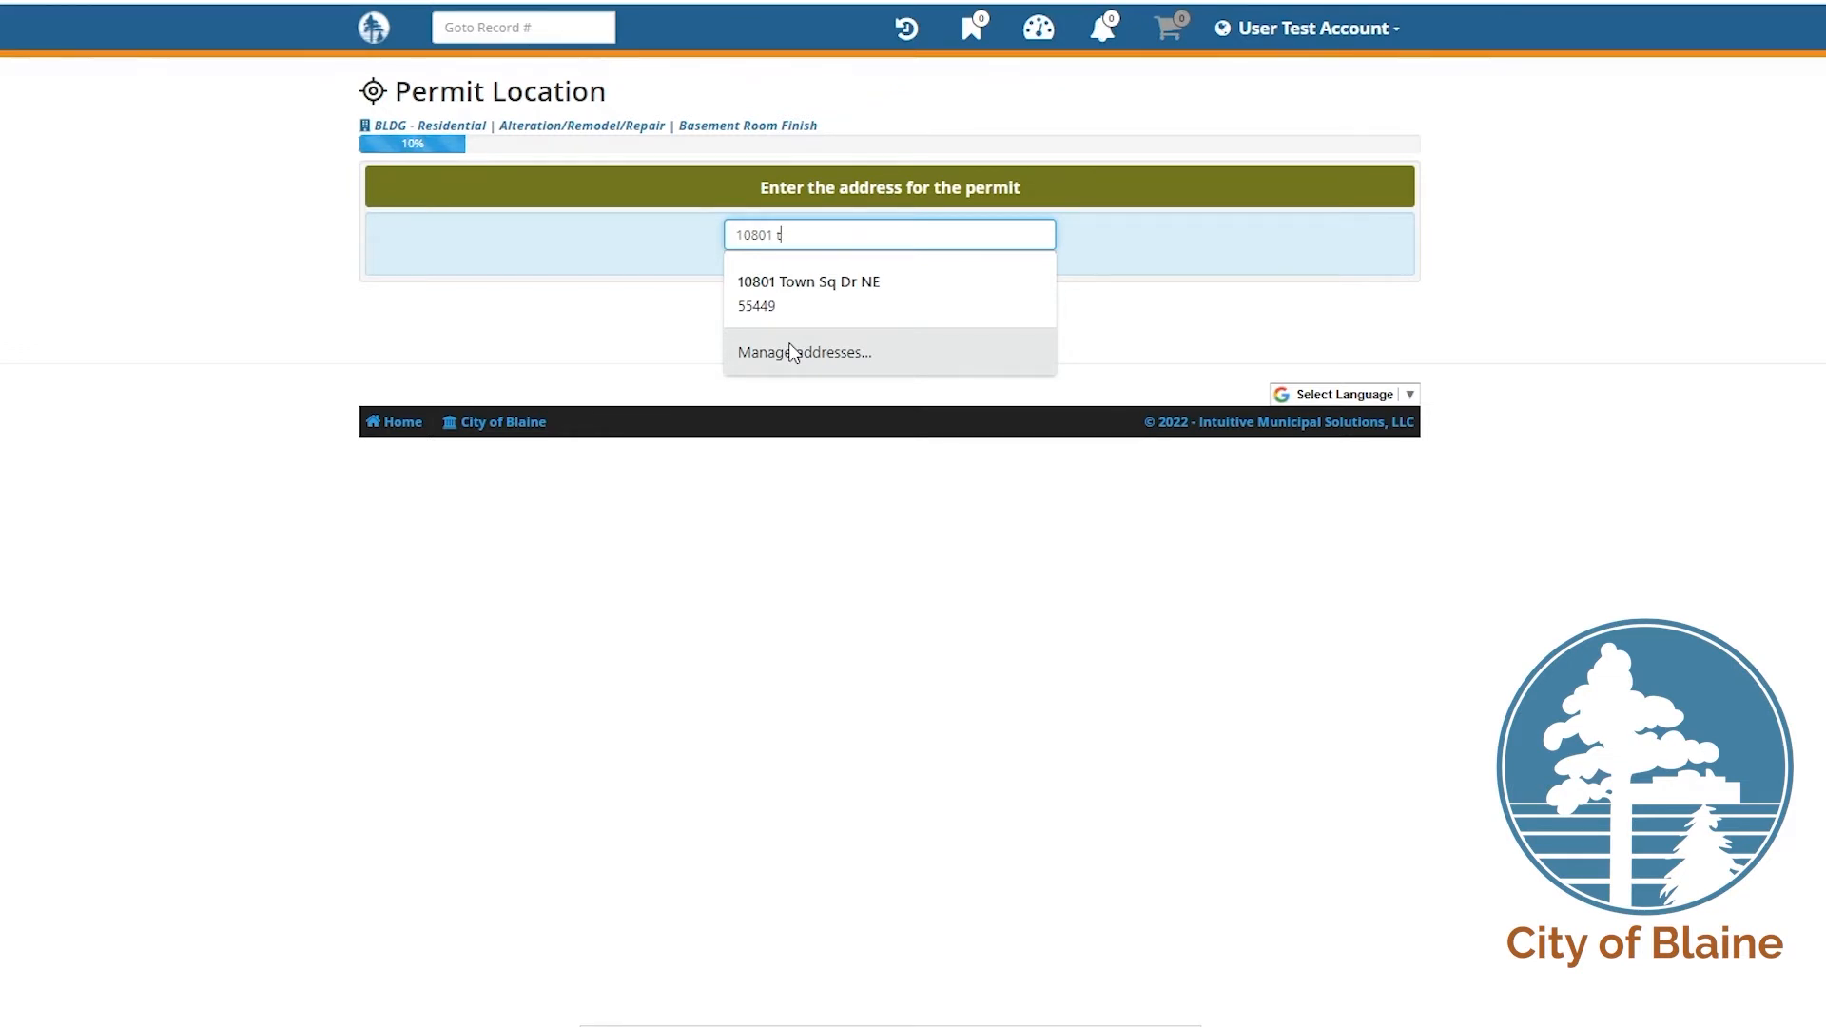
key(BackSpace)
key(BackSpace)
key(BackSpace)
key(BackSpace)
key(BackSpace)
key(BackSpace)
Step: Search for the property's street address, choose the matching parcel as the permit location, and continue
text(0801)
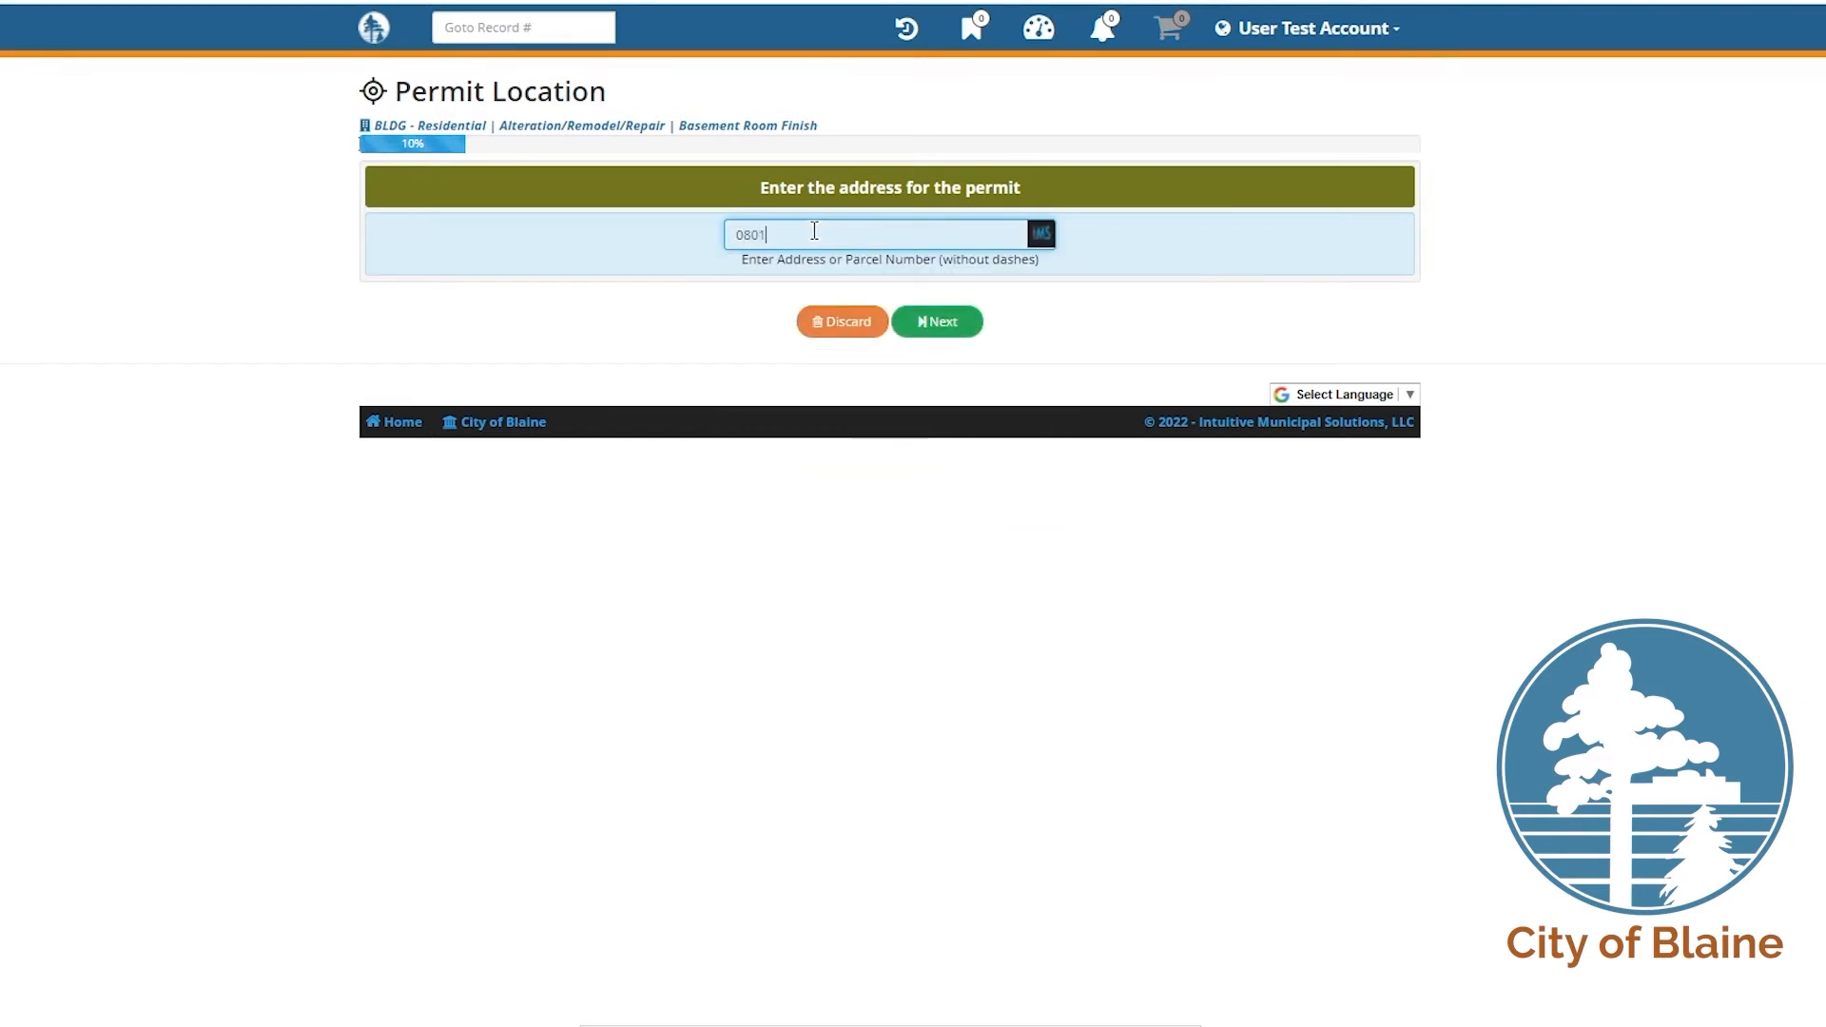
text( to)
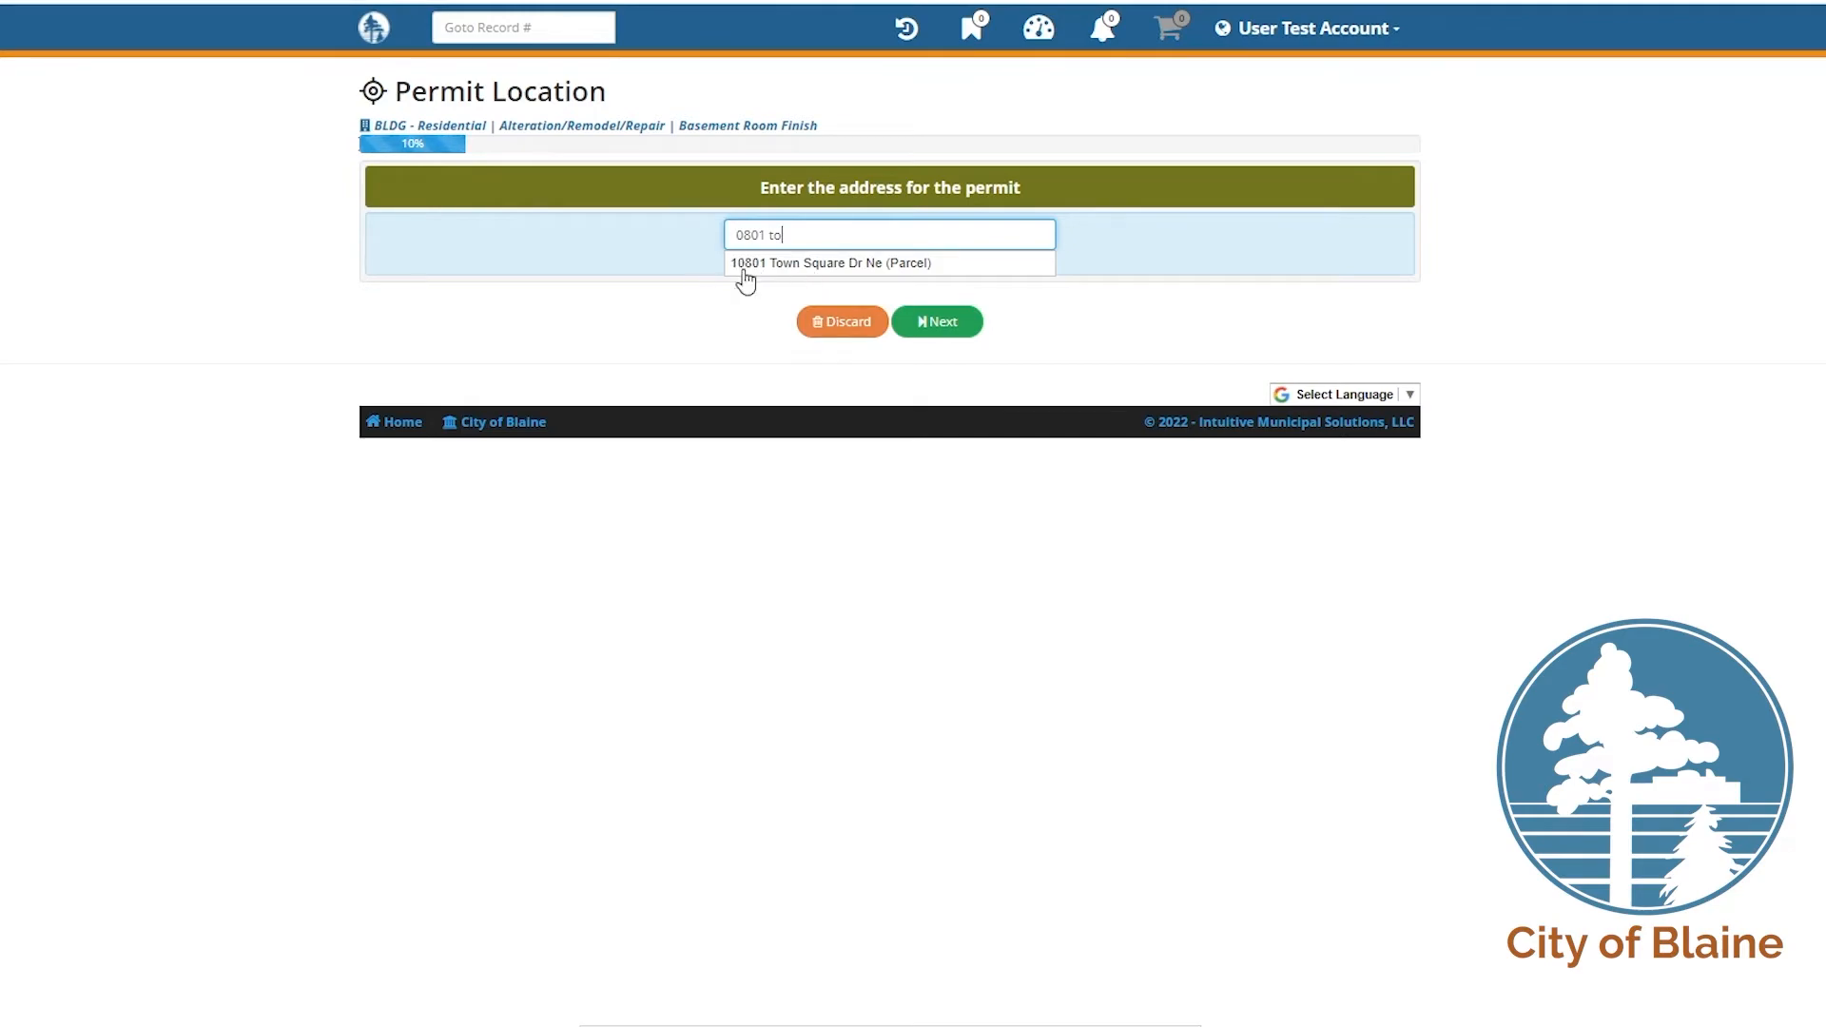
click(804, 269)
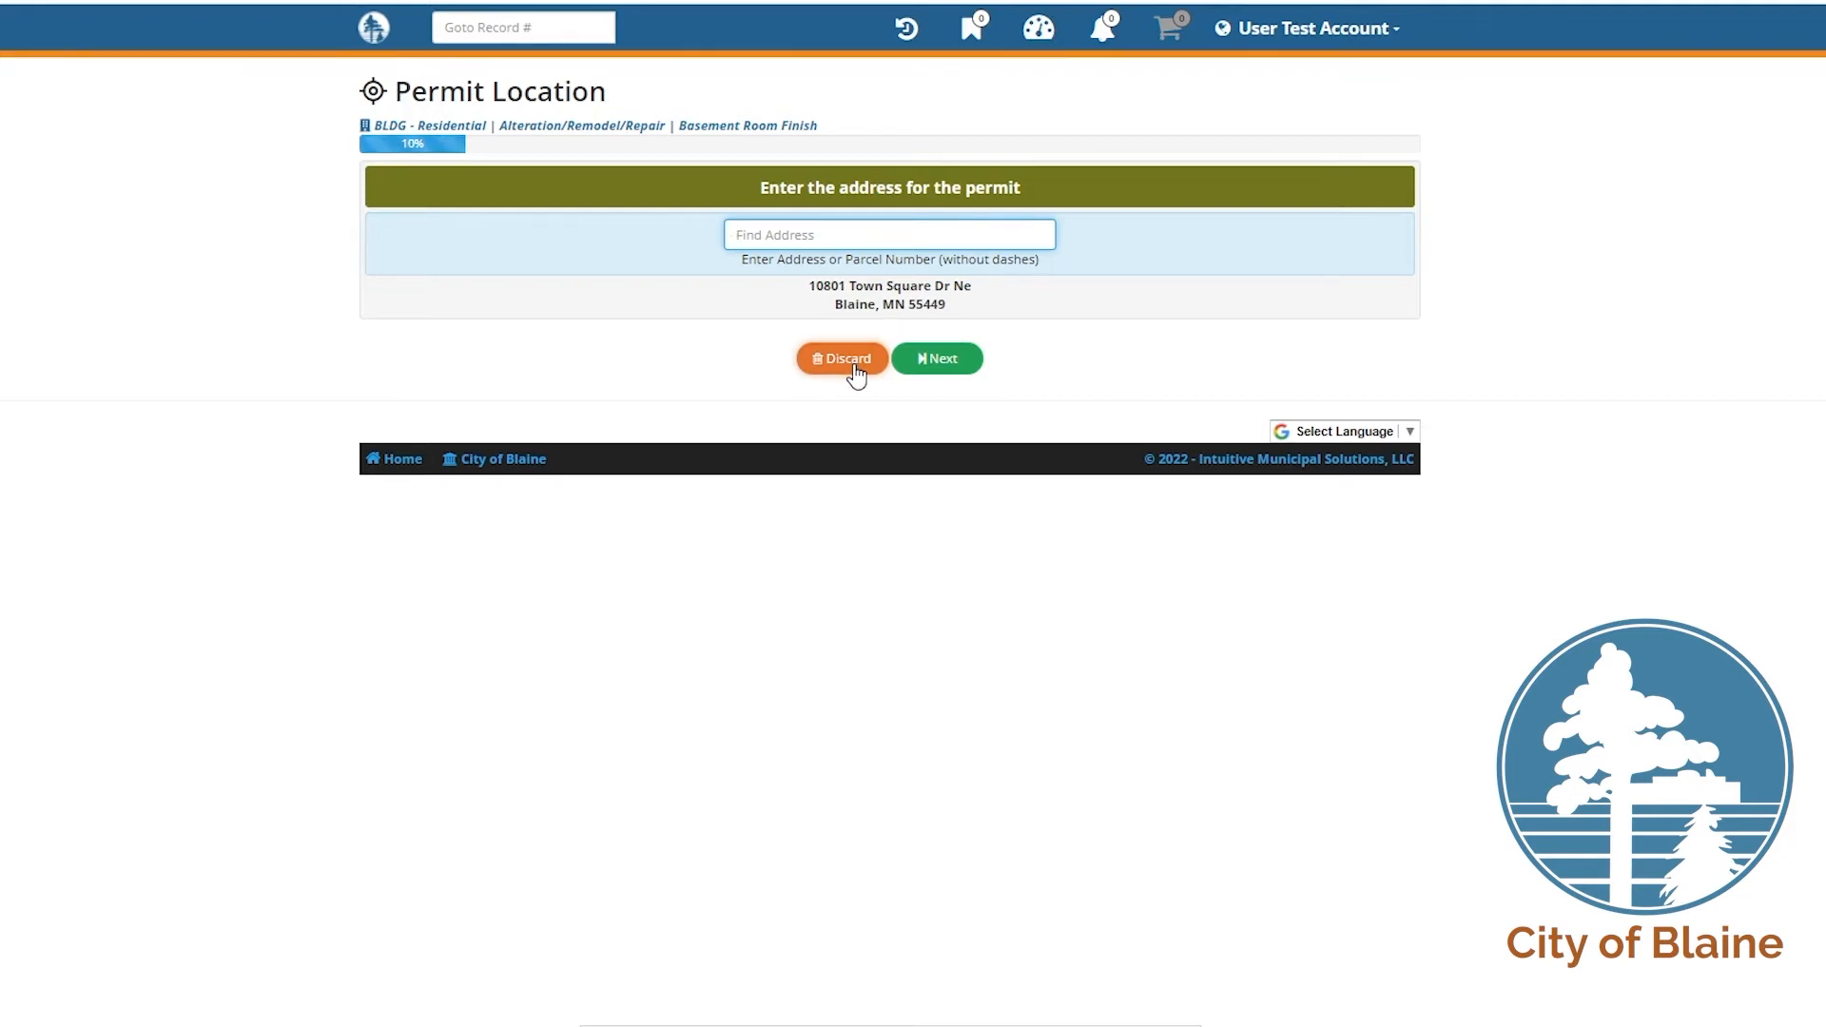
click(935, 357)
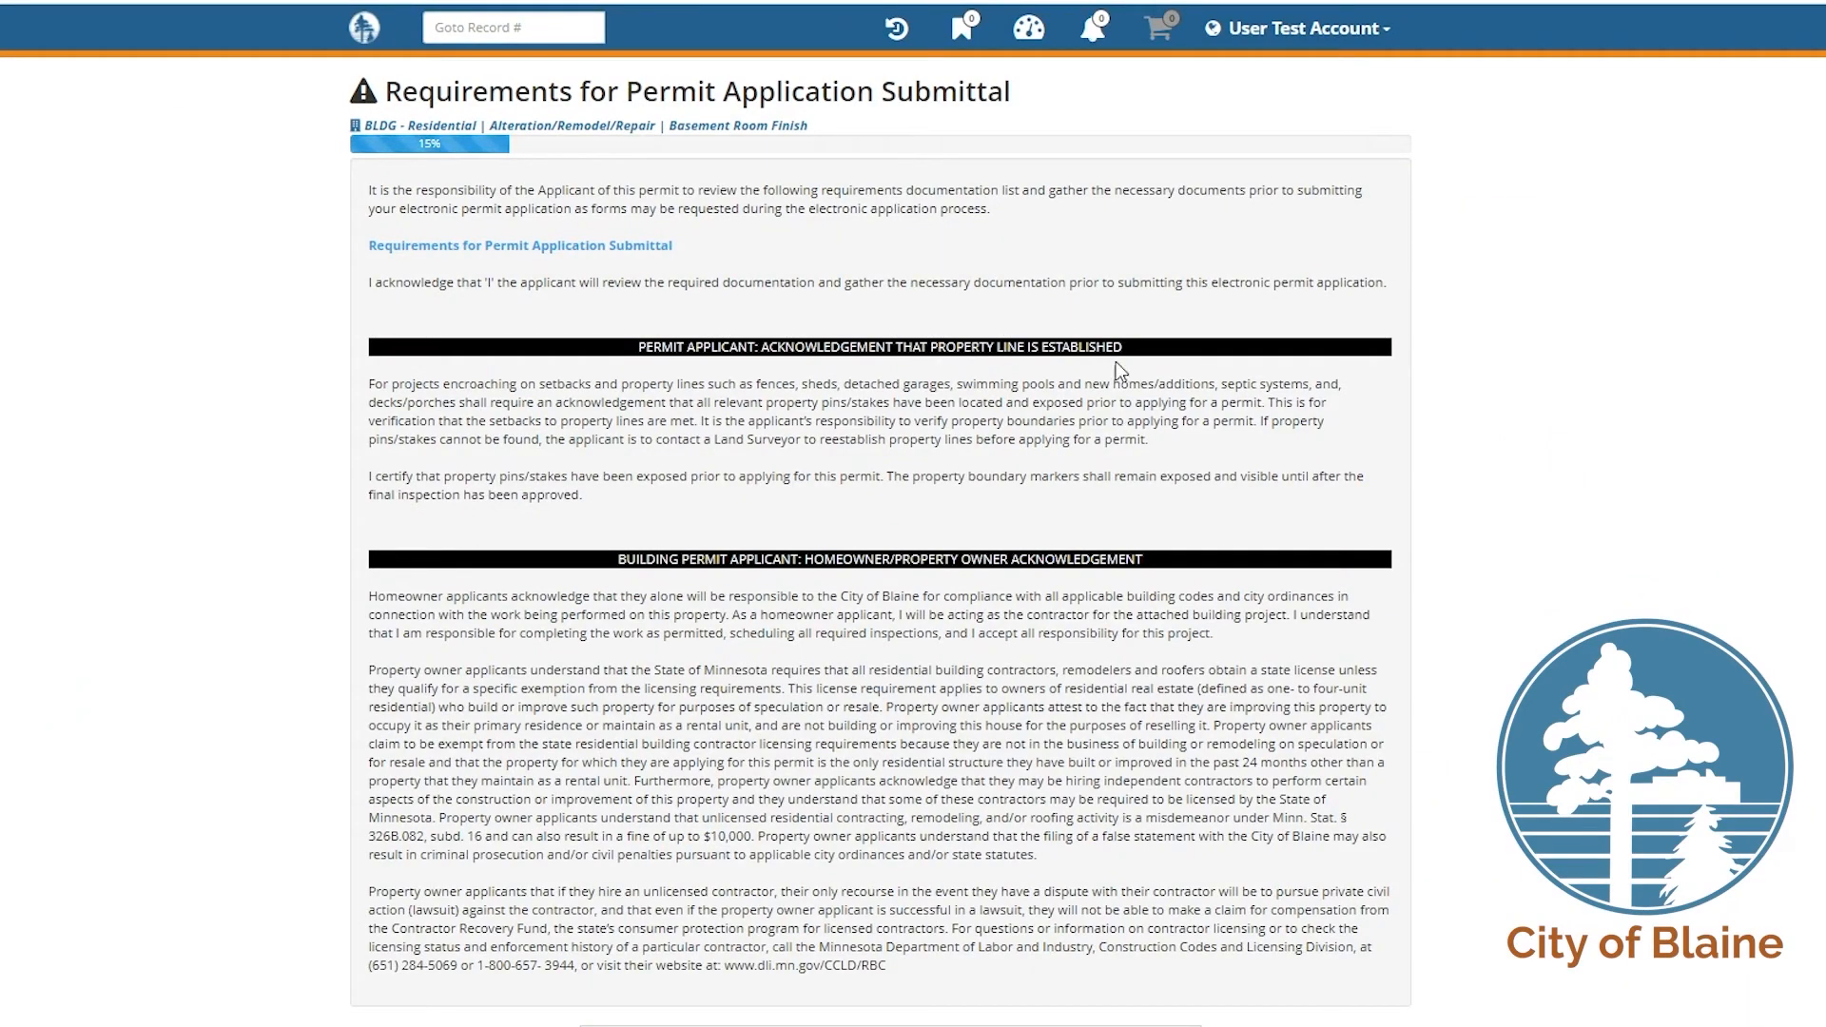
Step: Accept the submittal requirements and submit "basement finish of 3 rooms" as the description of work
scroll(985, 824, down, 2)
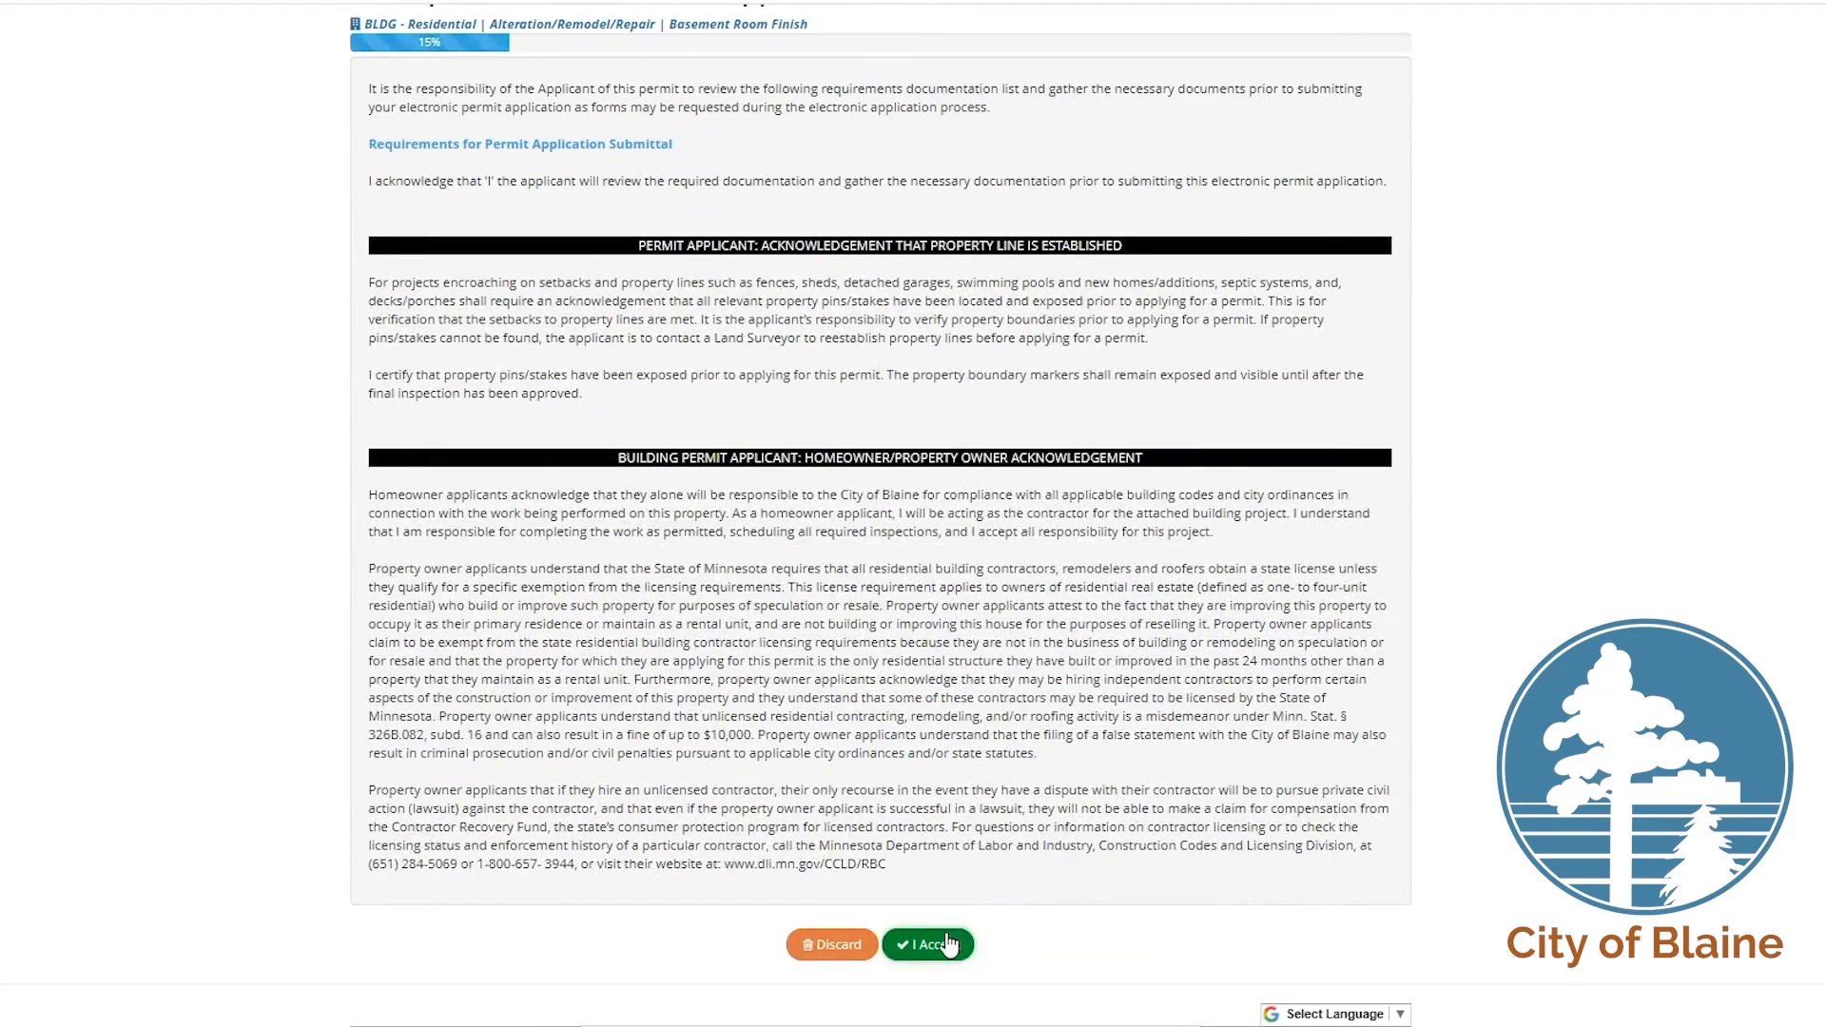
click(949, 943)
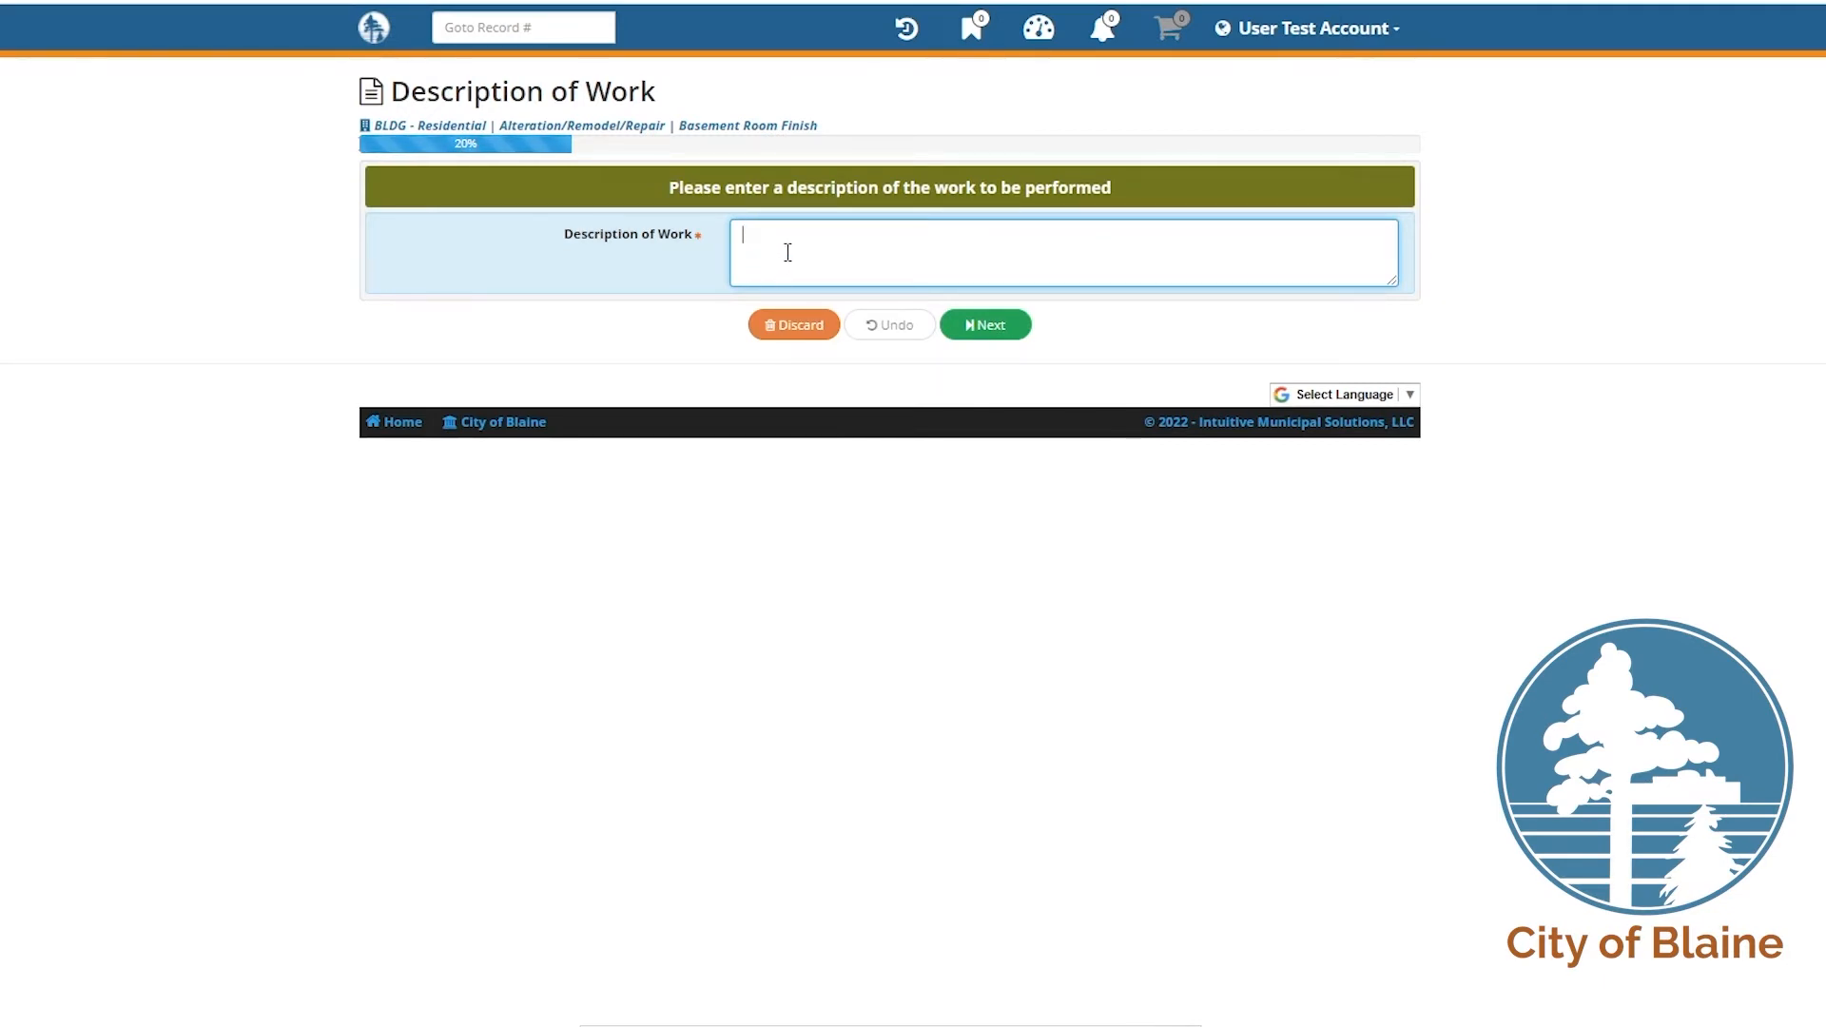
text(Basement finish 3 rooms)
click(985, 324)
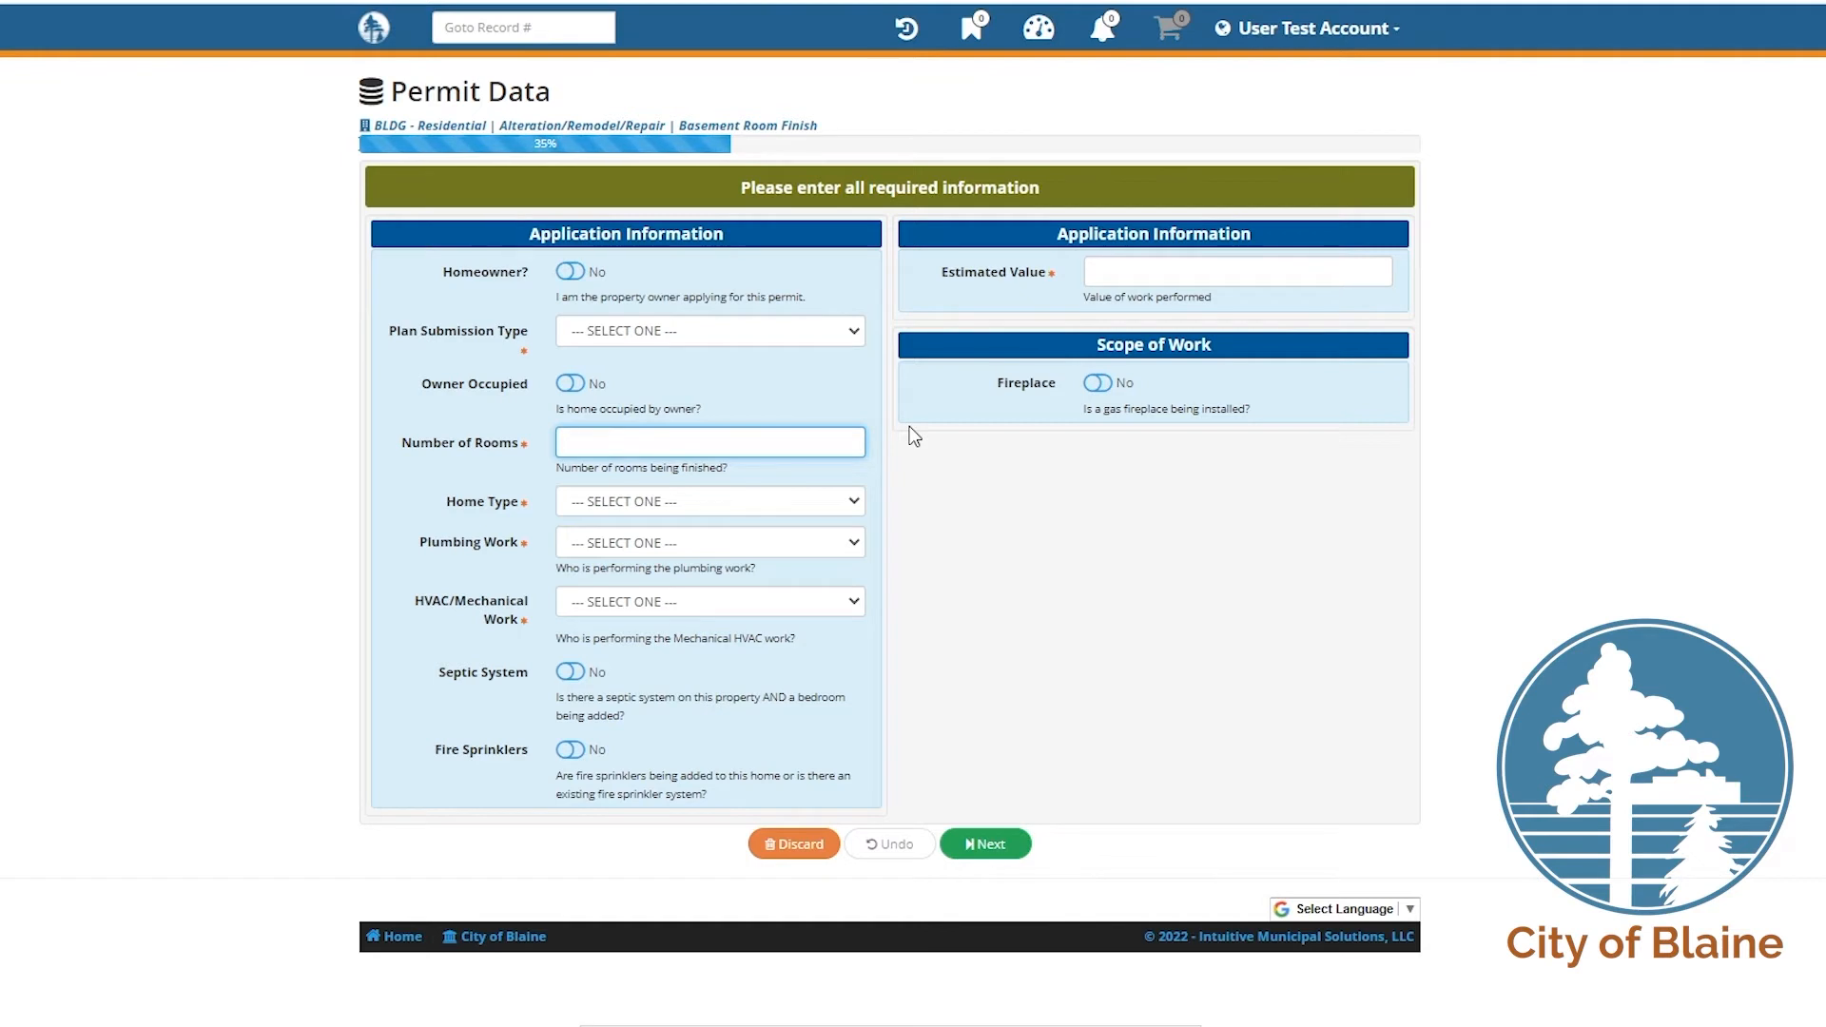
Step: Set Homeowner and Owner Occupied to Yes, Plan Submission Type to "Full digital plans and required information", and Number of Rooms to 3
click(571, 274)
click(586, 334)
click(590, 373)
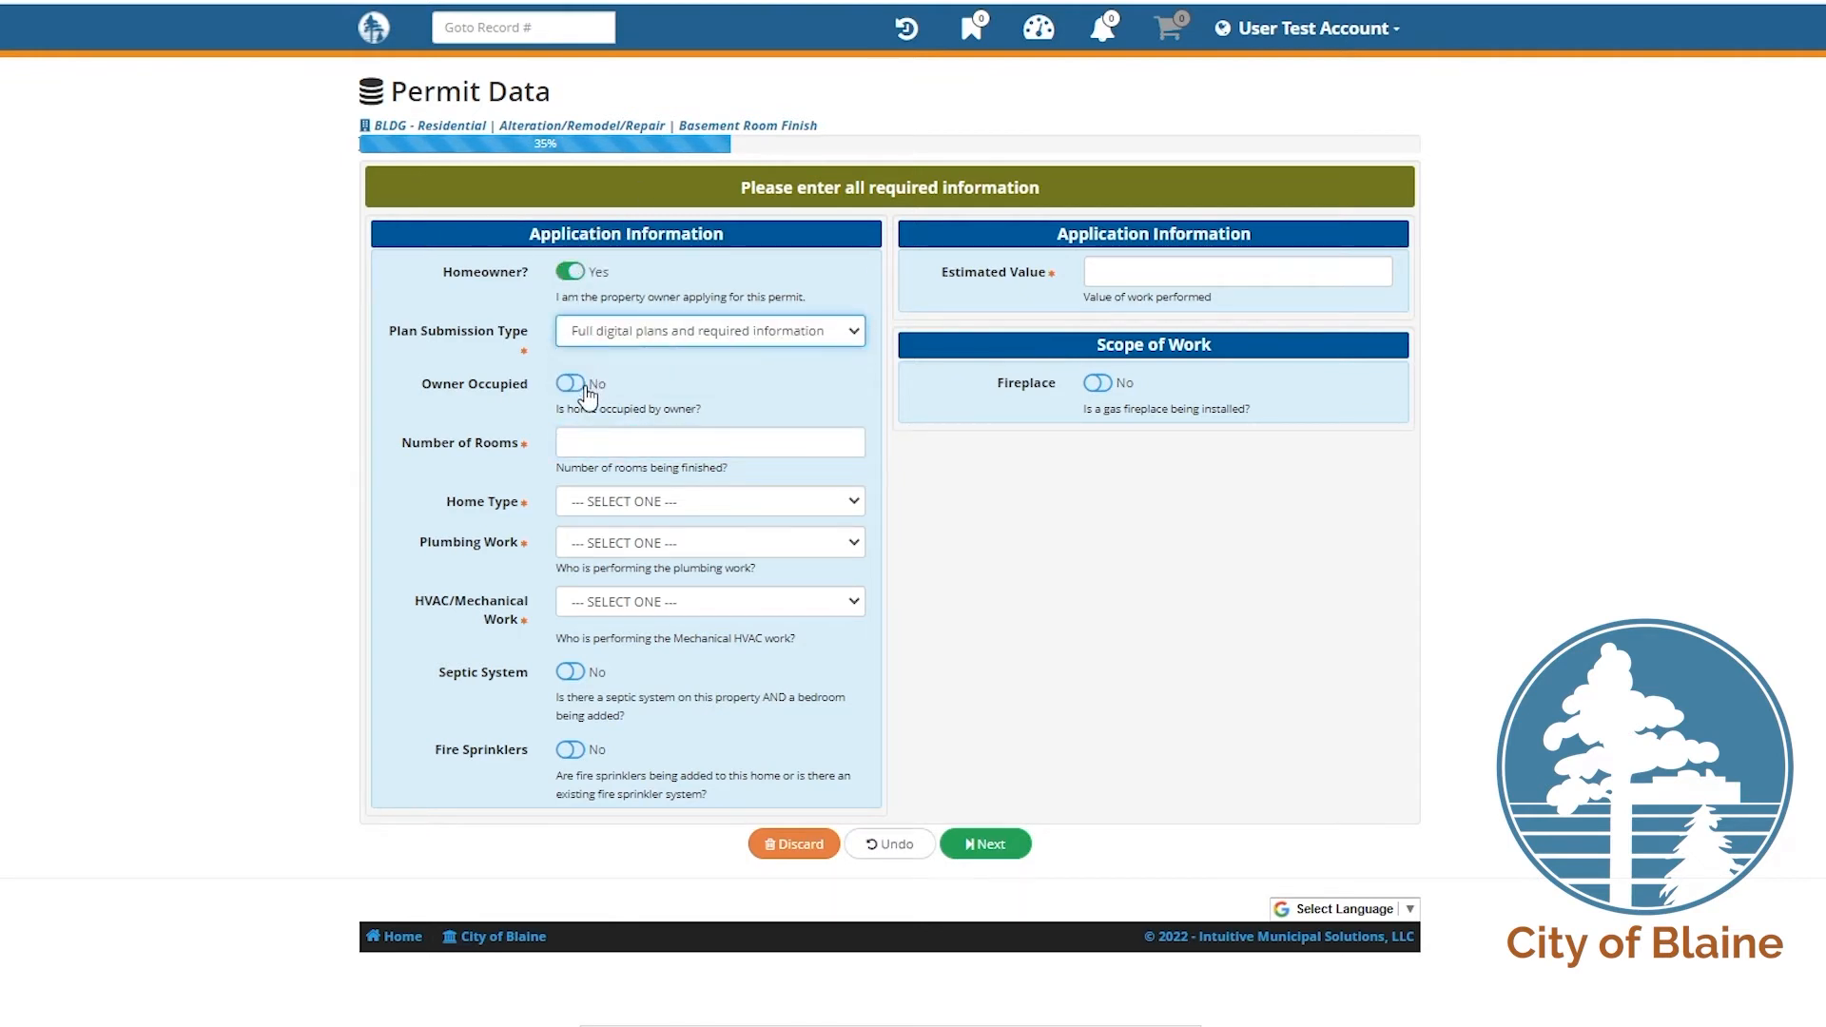
click(580, 384)
click(579, 440)
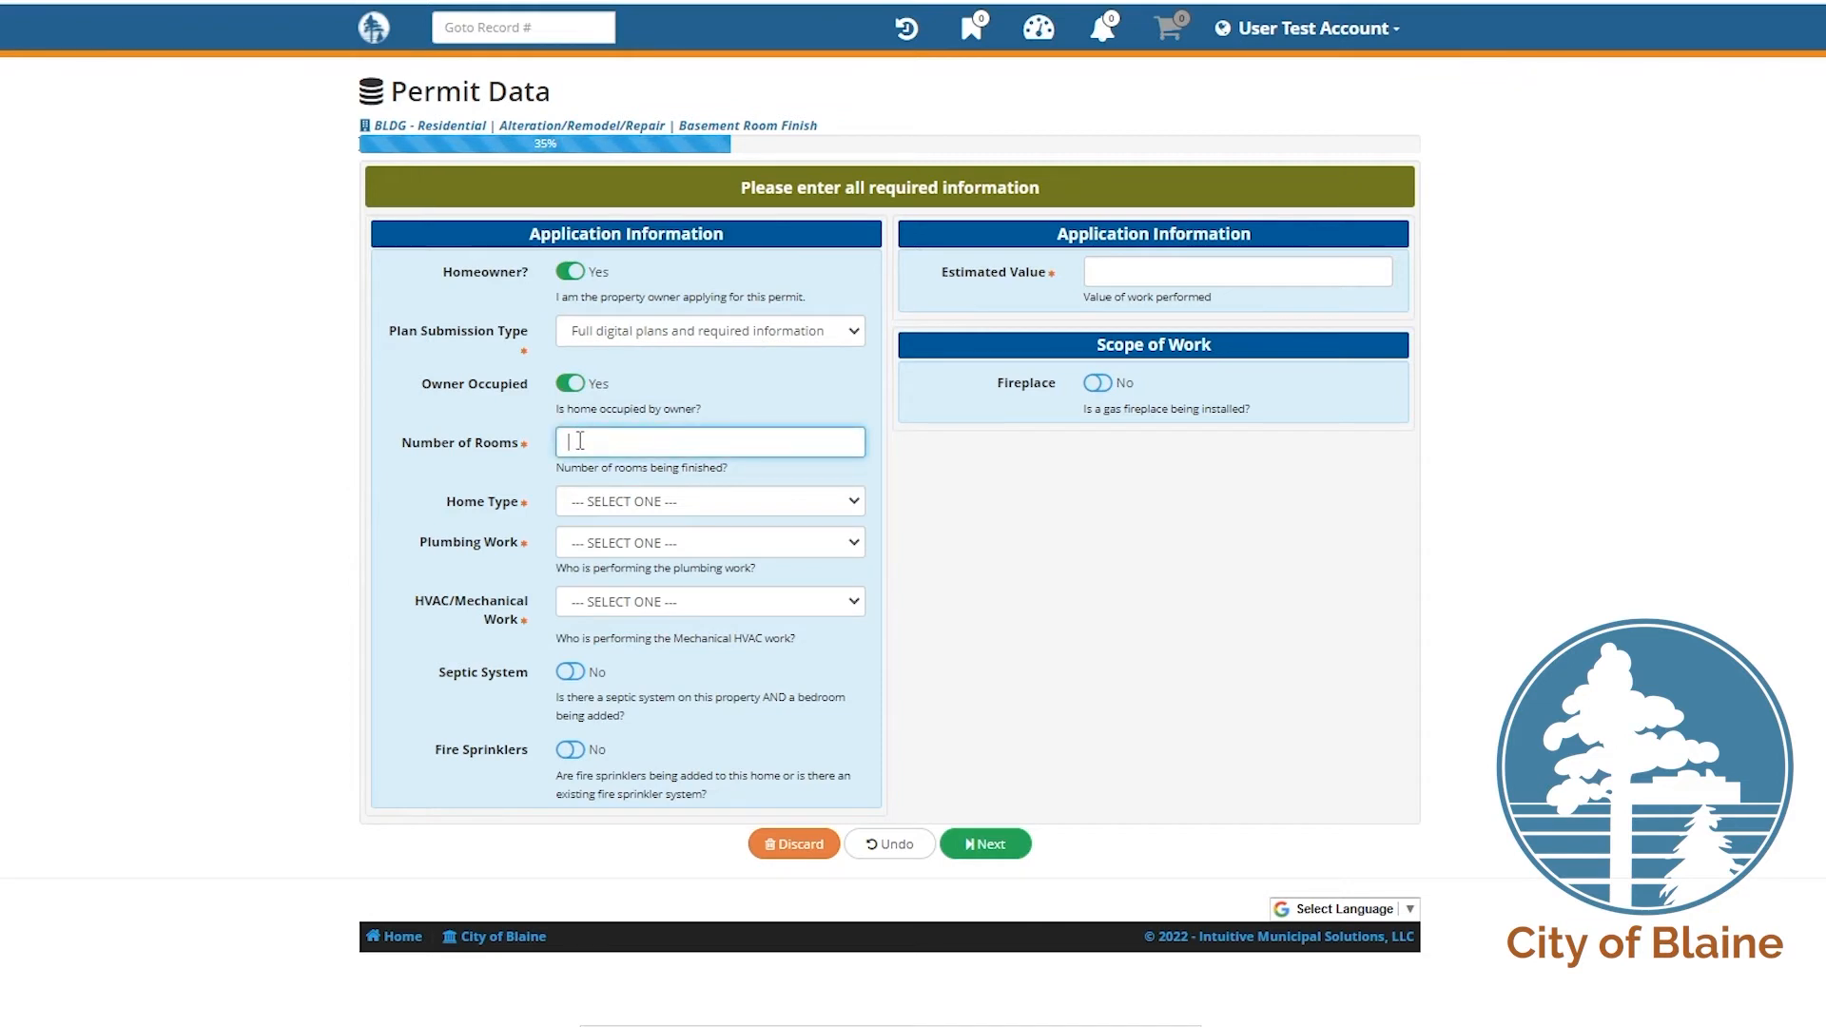
text(3)
Step: Set Home Type to Single Family Home, Plumbing Work to the homeowner who occupies the home, and HVAC/Mechanical Work to Mechanical HVAC Contractor
click(599, 512)
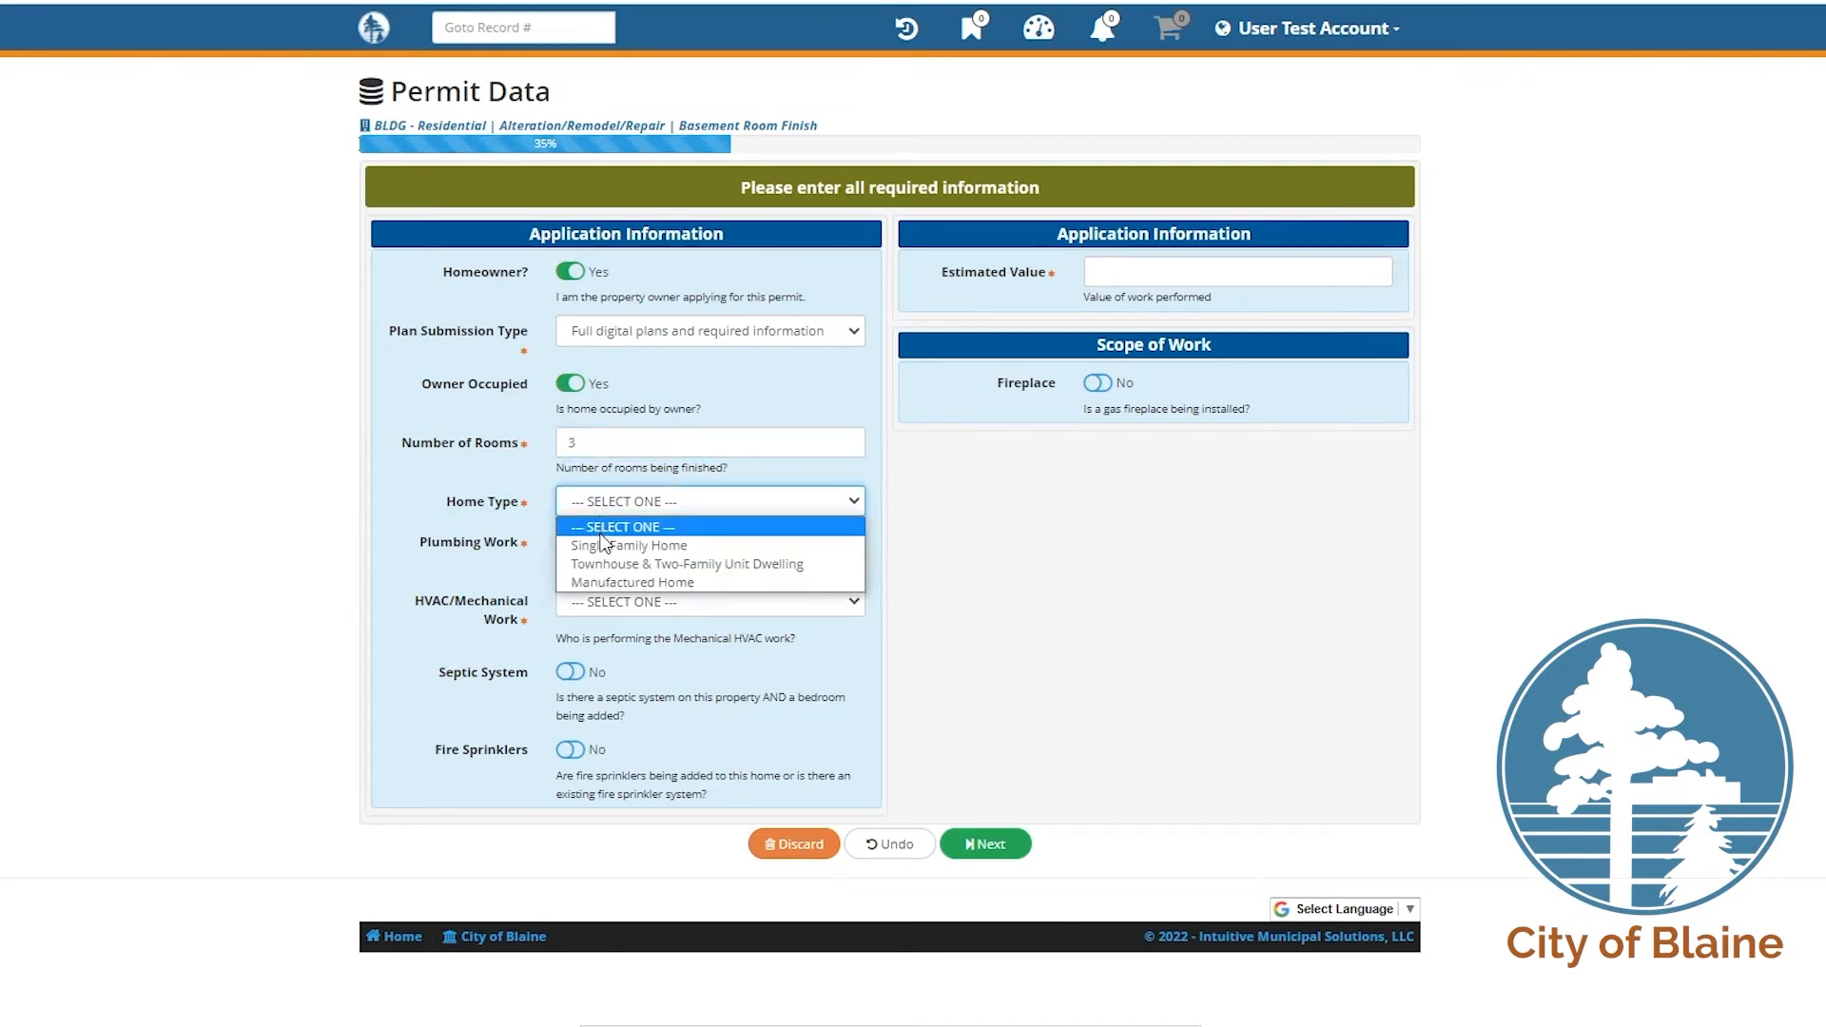
click(598, 541)
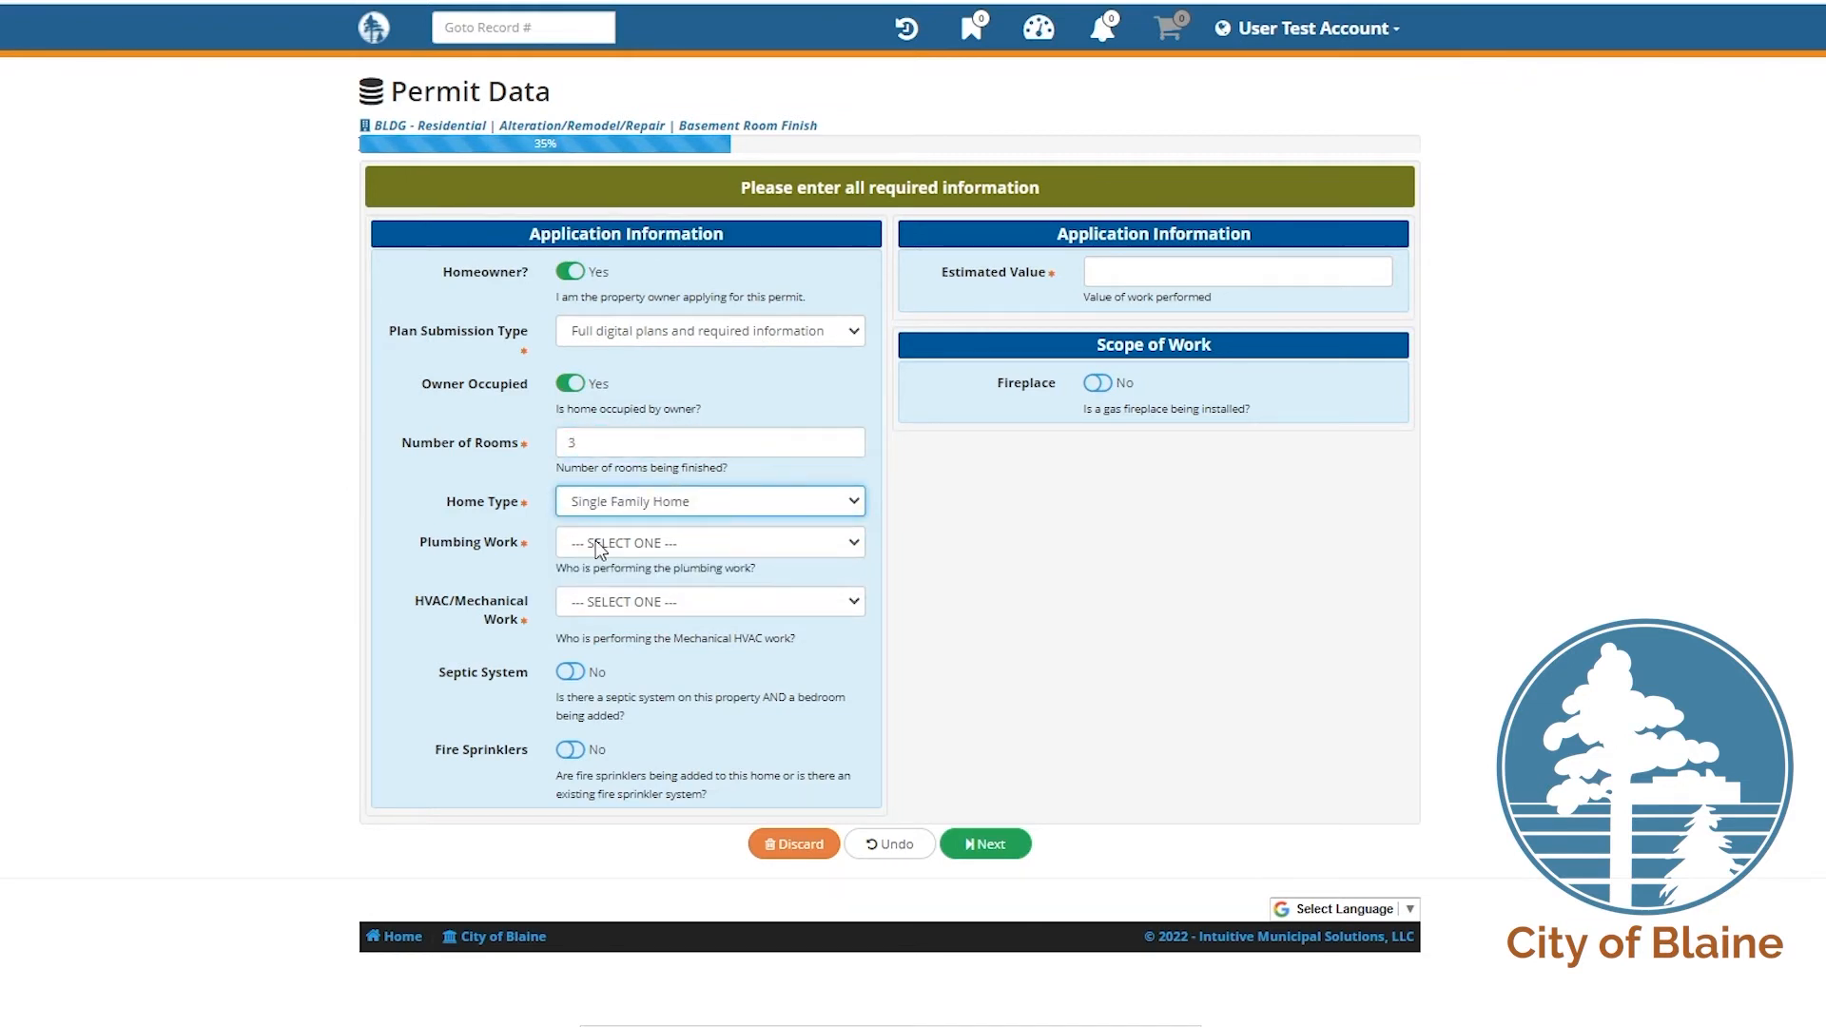
click(599, 542)
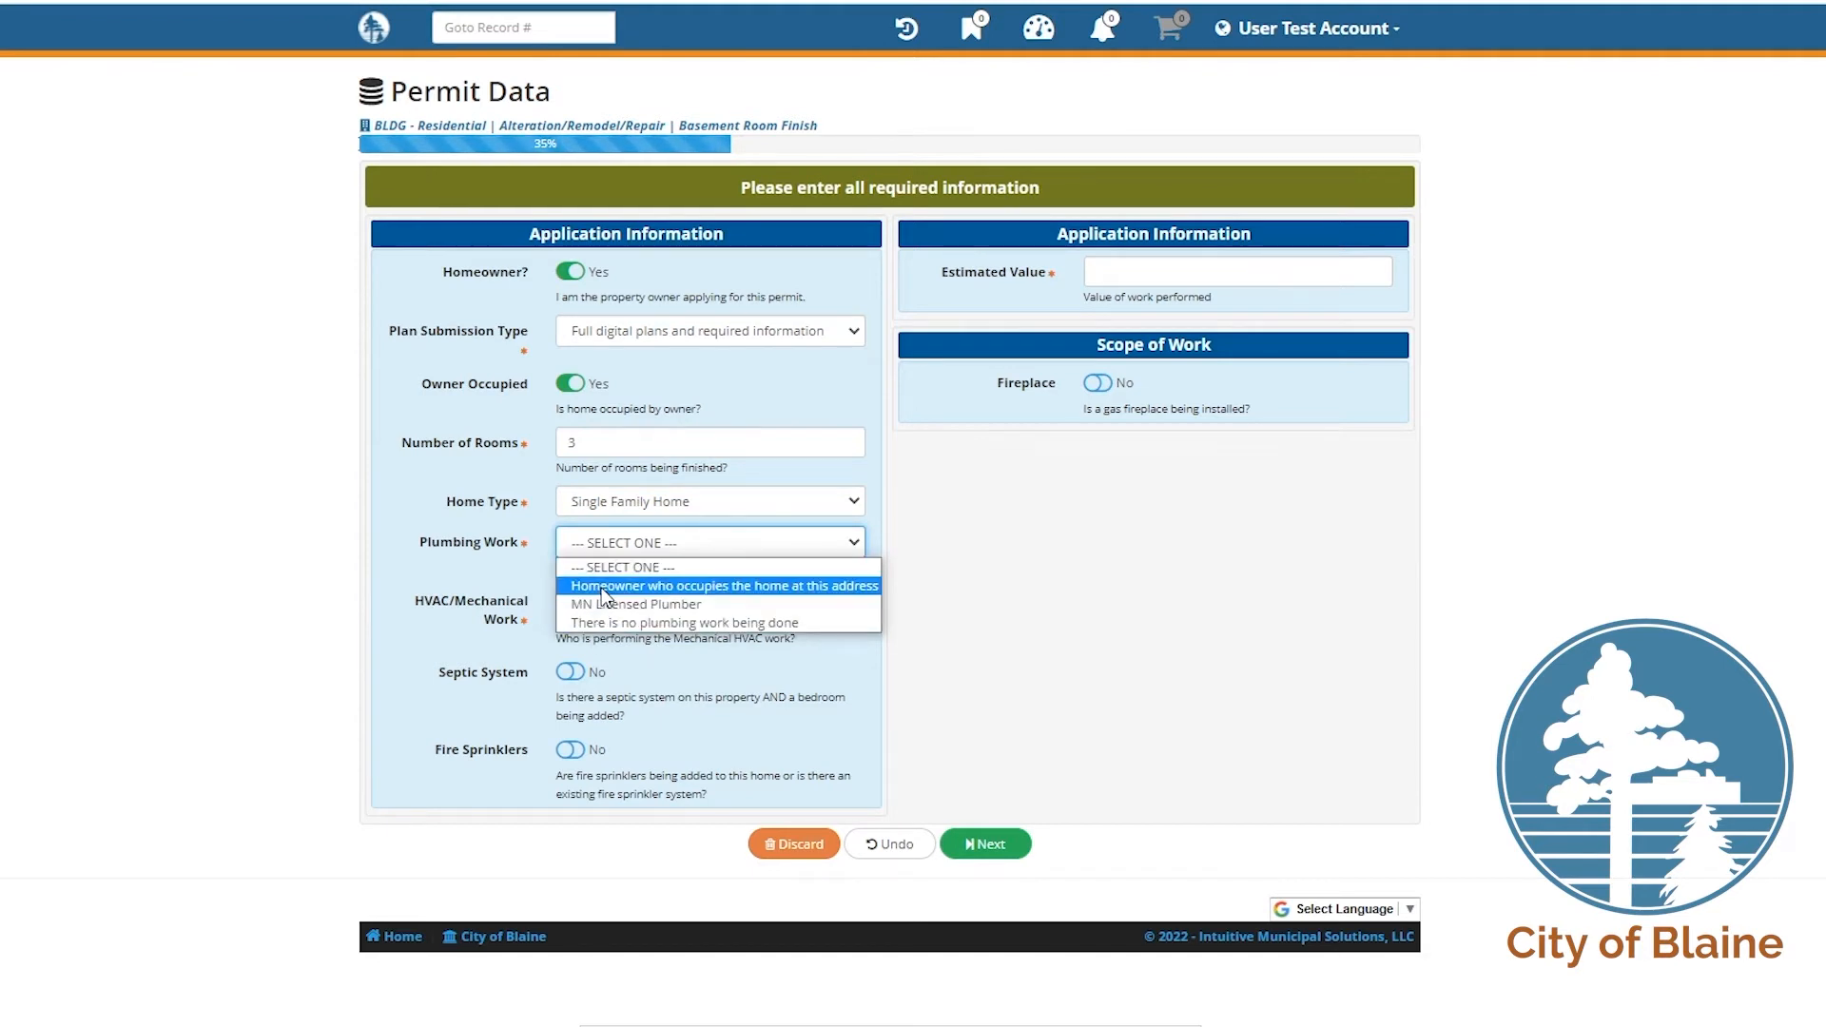
click(601, 586)
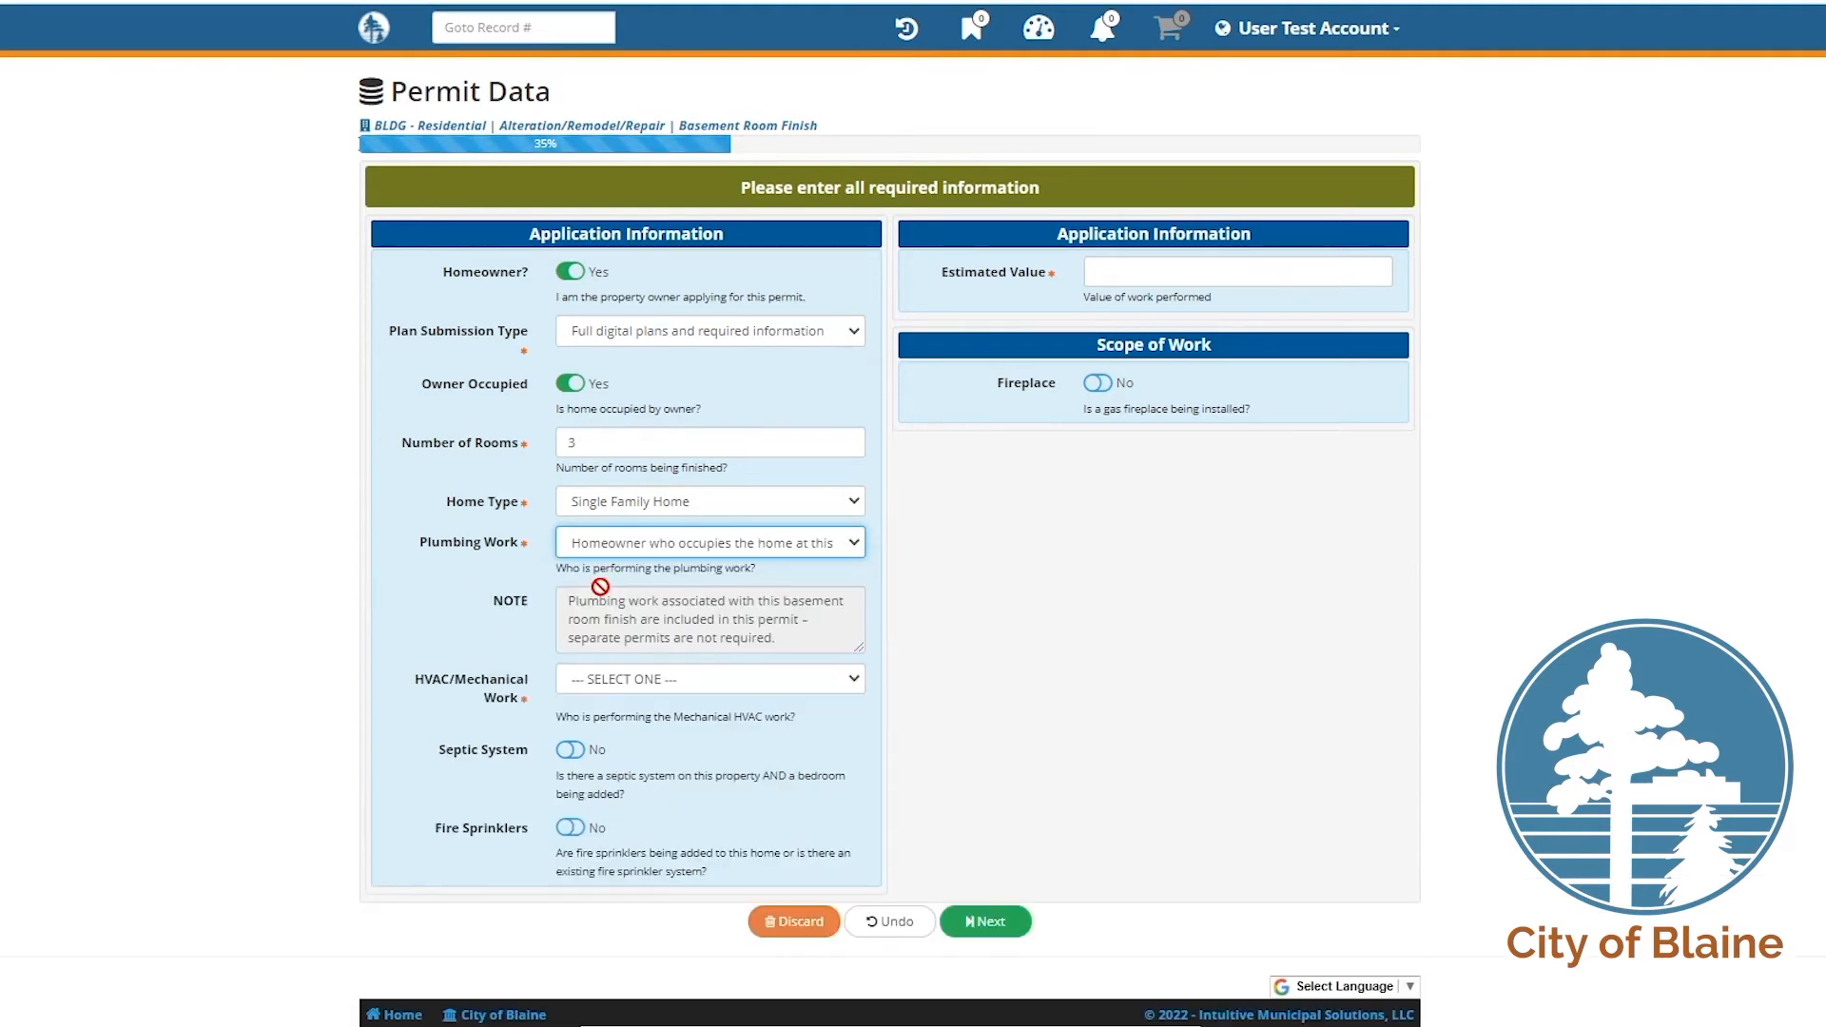
click(584, 685)
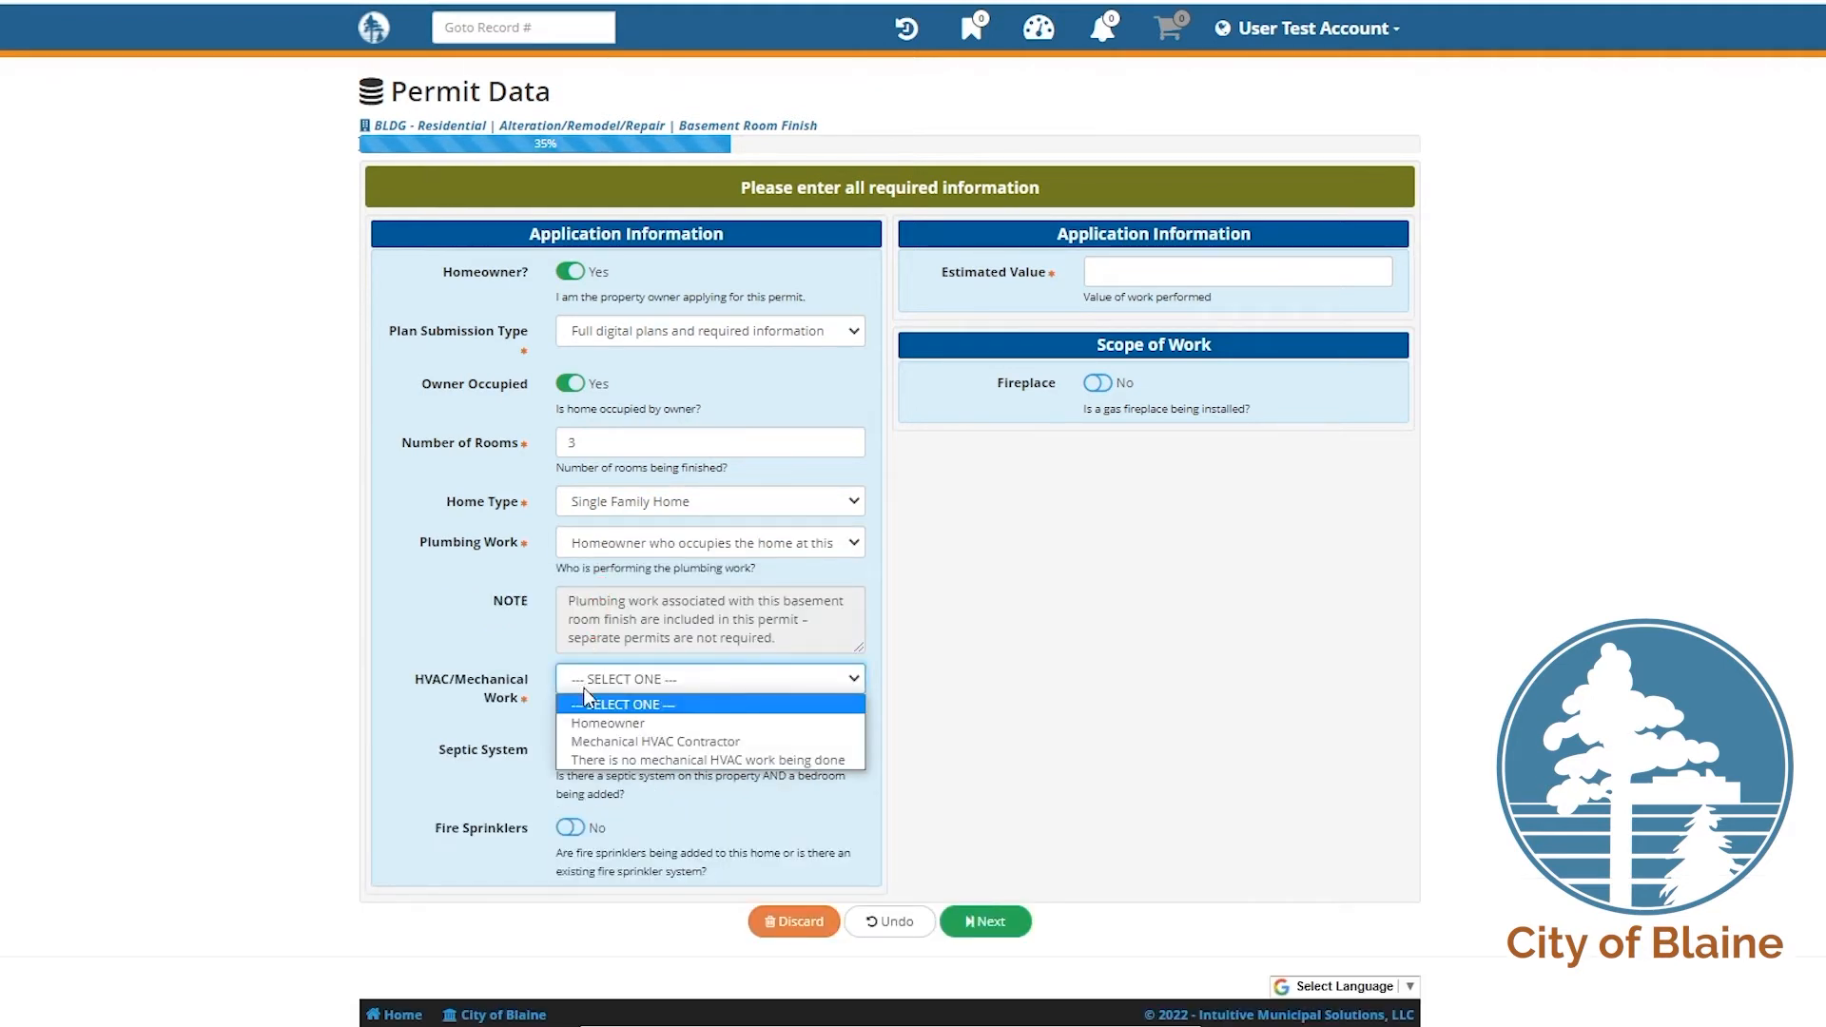
click(596, 746)
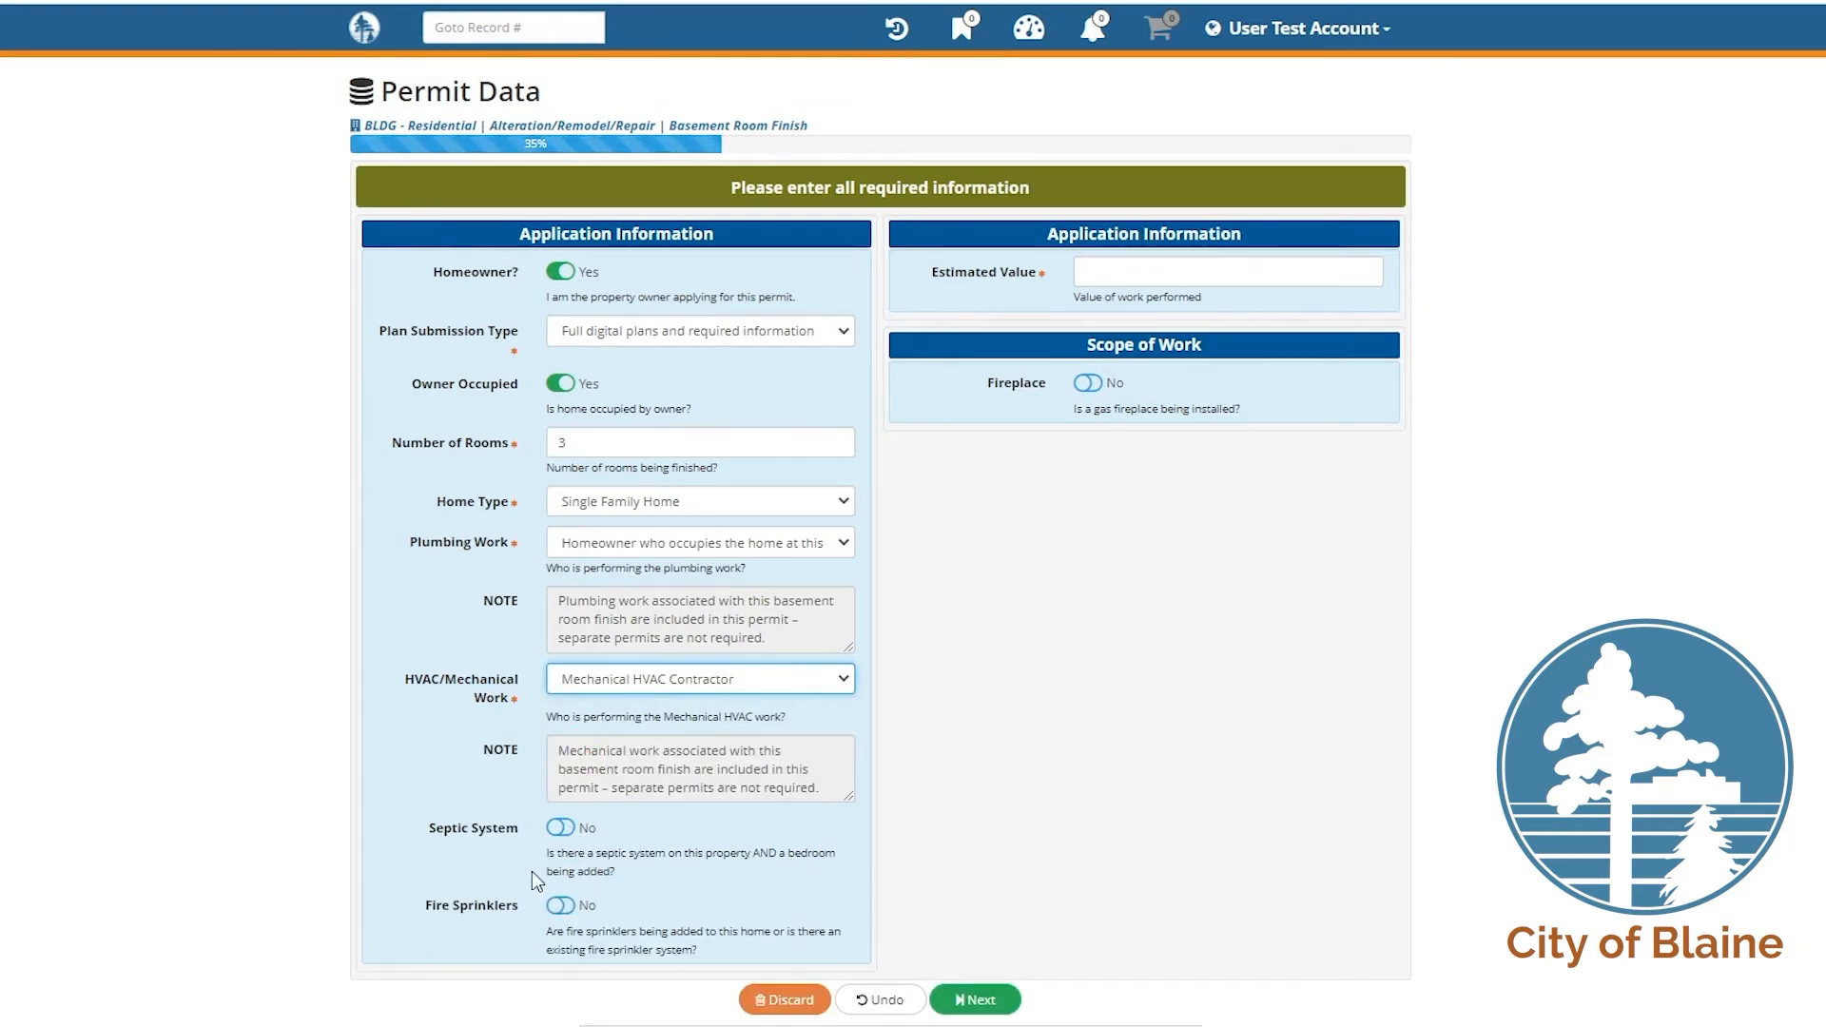
Step: Enter an Estimated Value of $1,500 for the work and continue to the contacts
click(1089, 271)
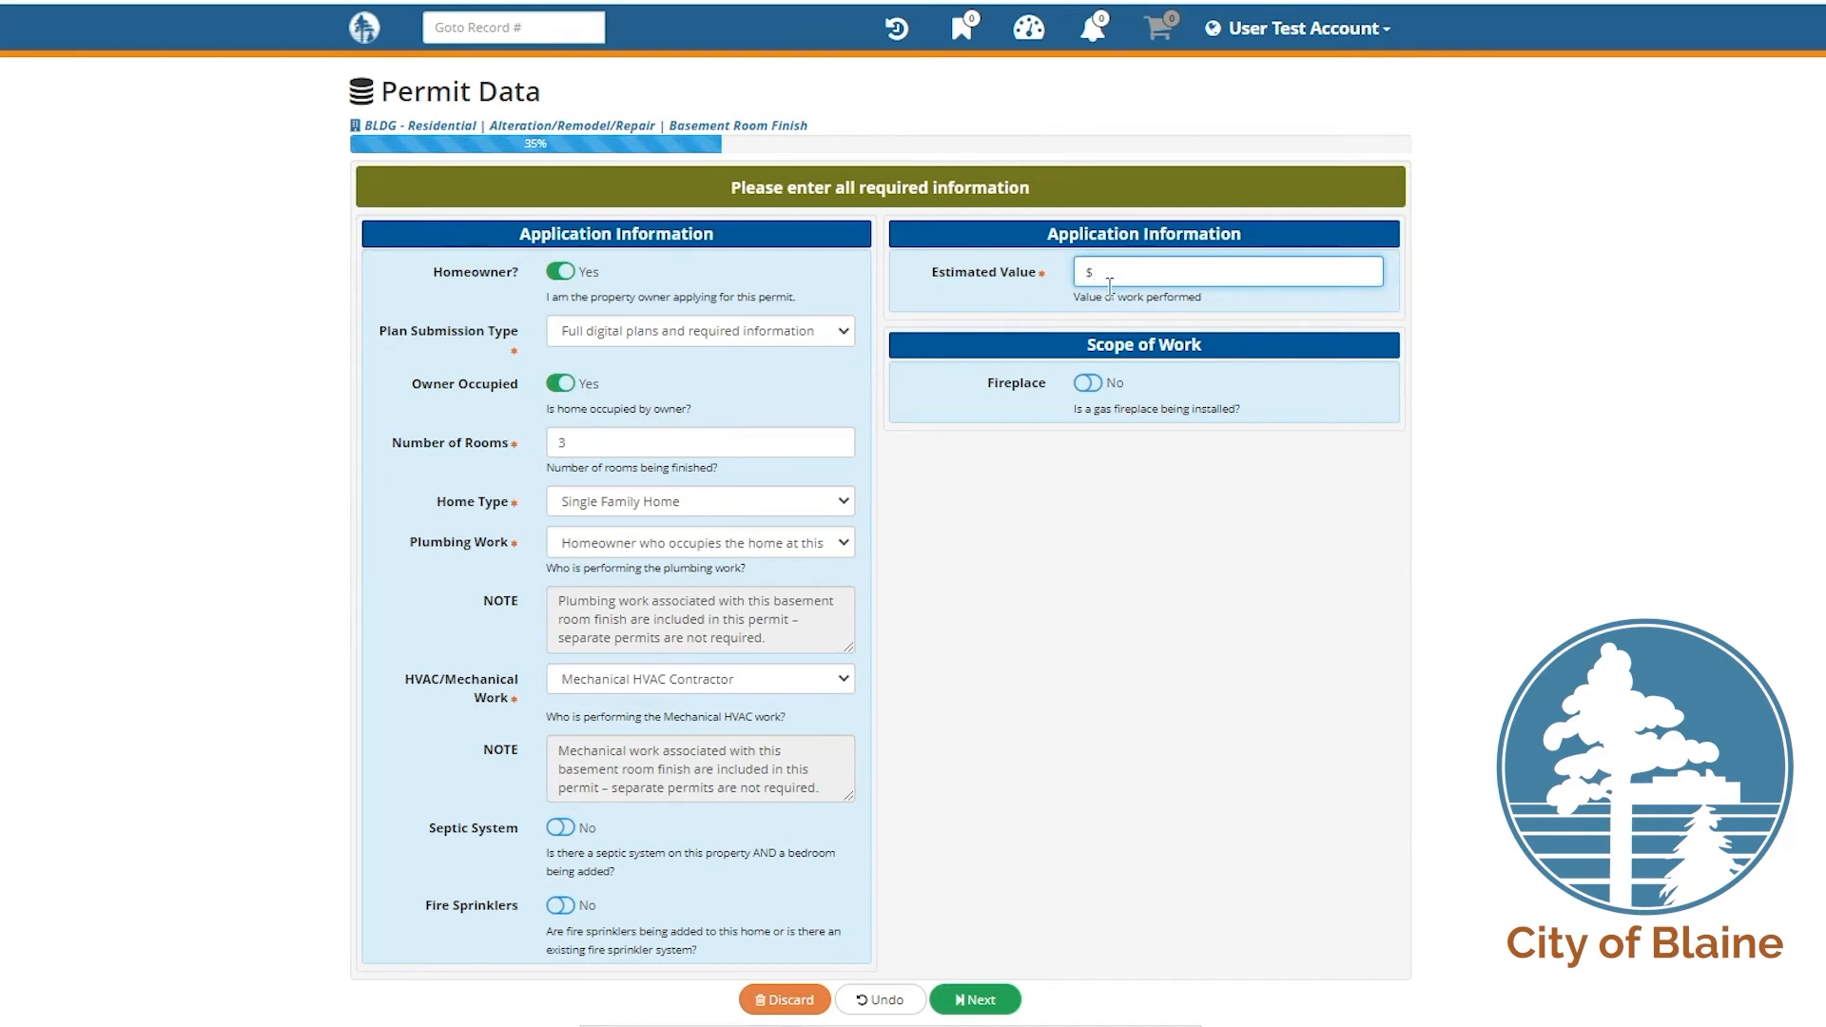
text(1,500)
click(986, 1003)
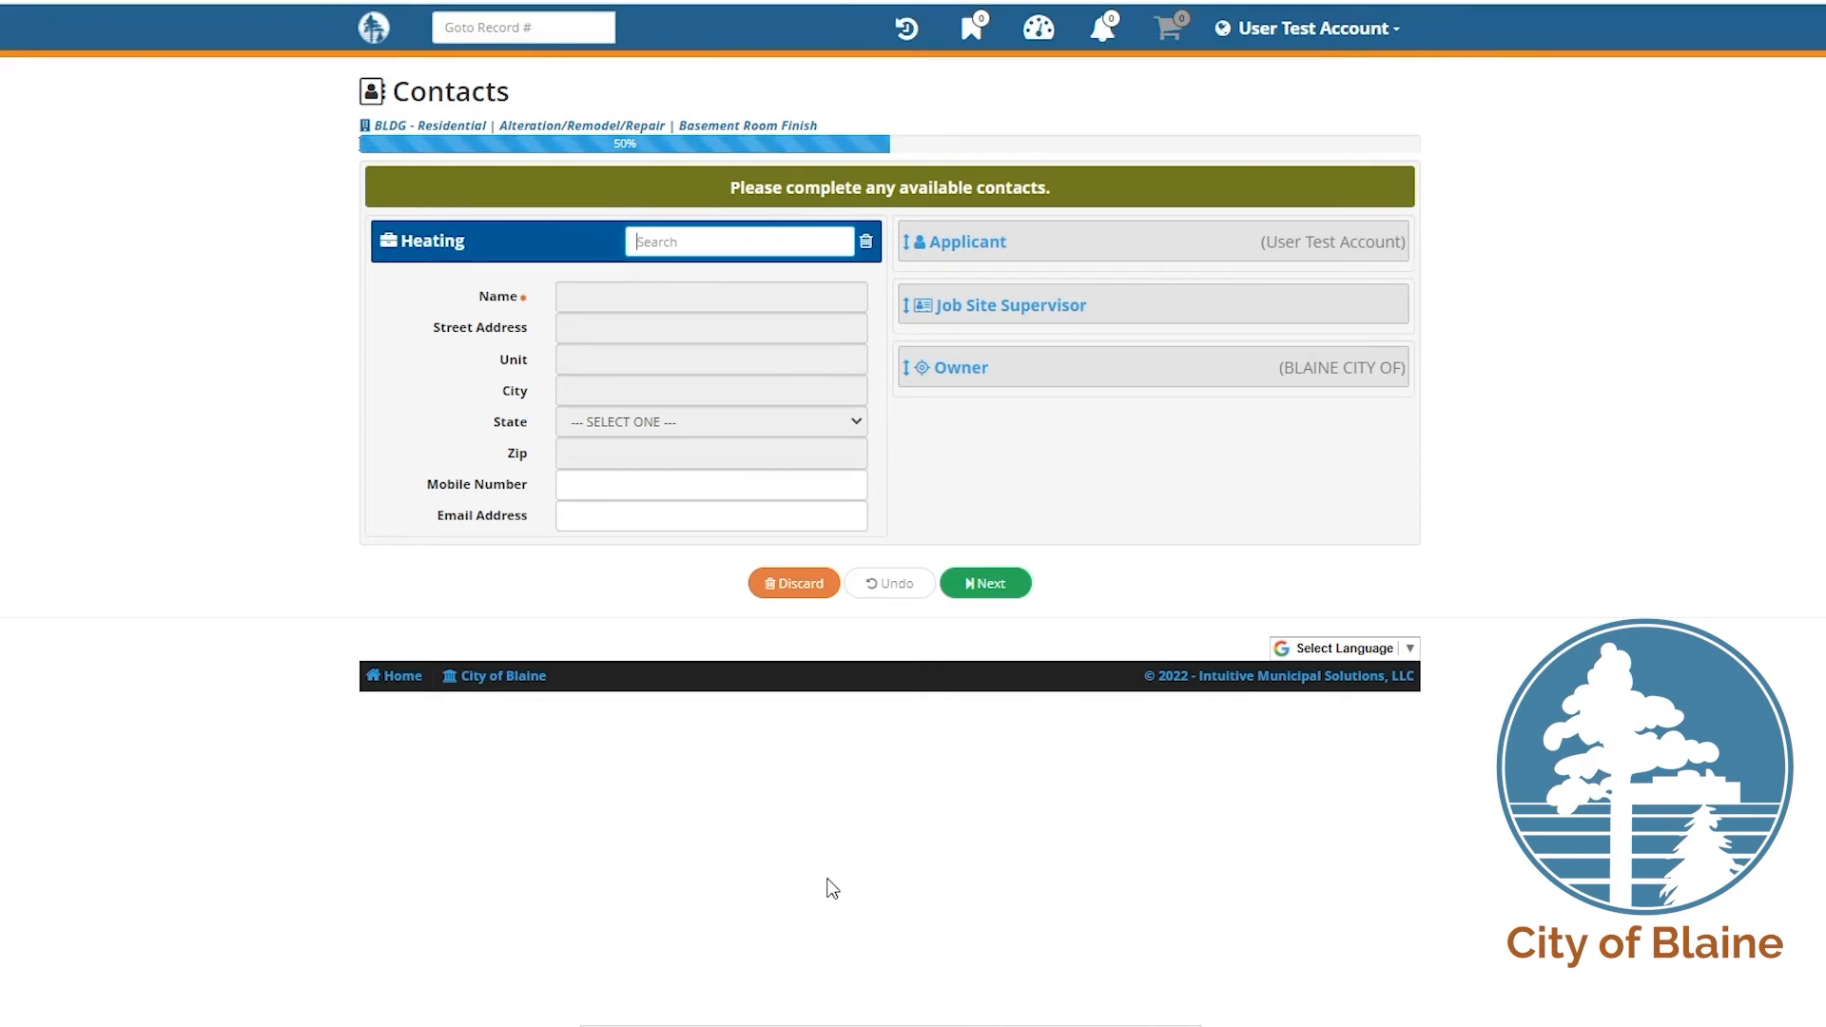
Step: Search for "mech" in the Heating contact, choose ELK Mechanical HVAC Inc, and continue
click(638, 235)
text(mech)
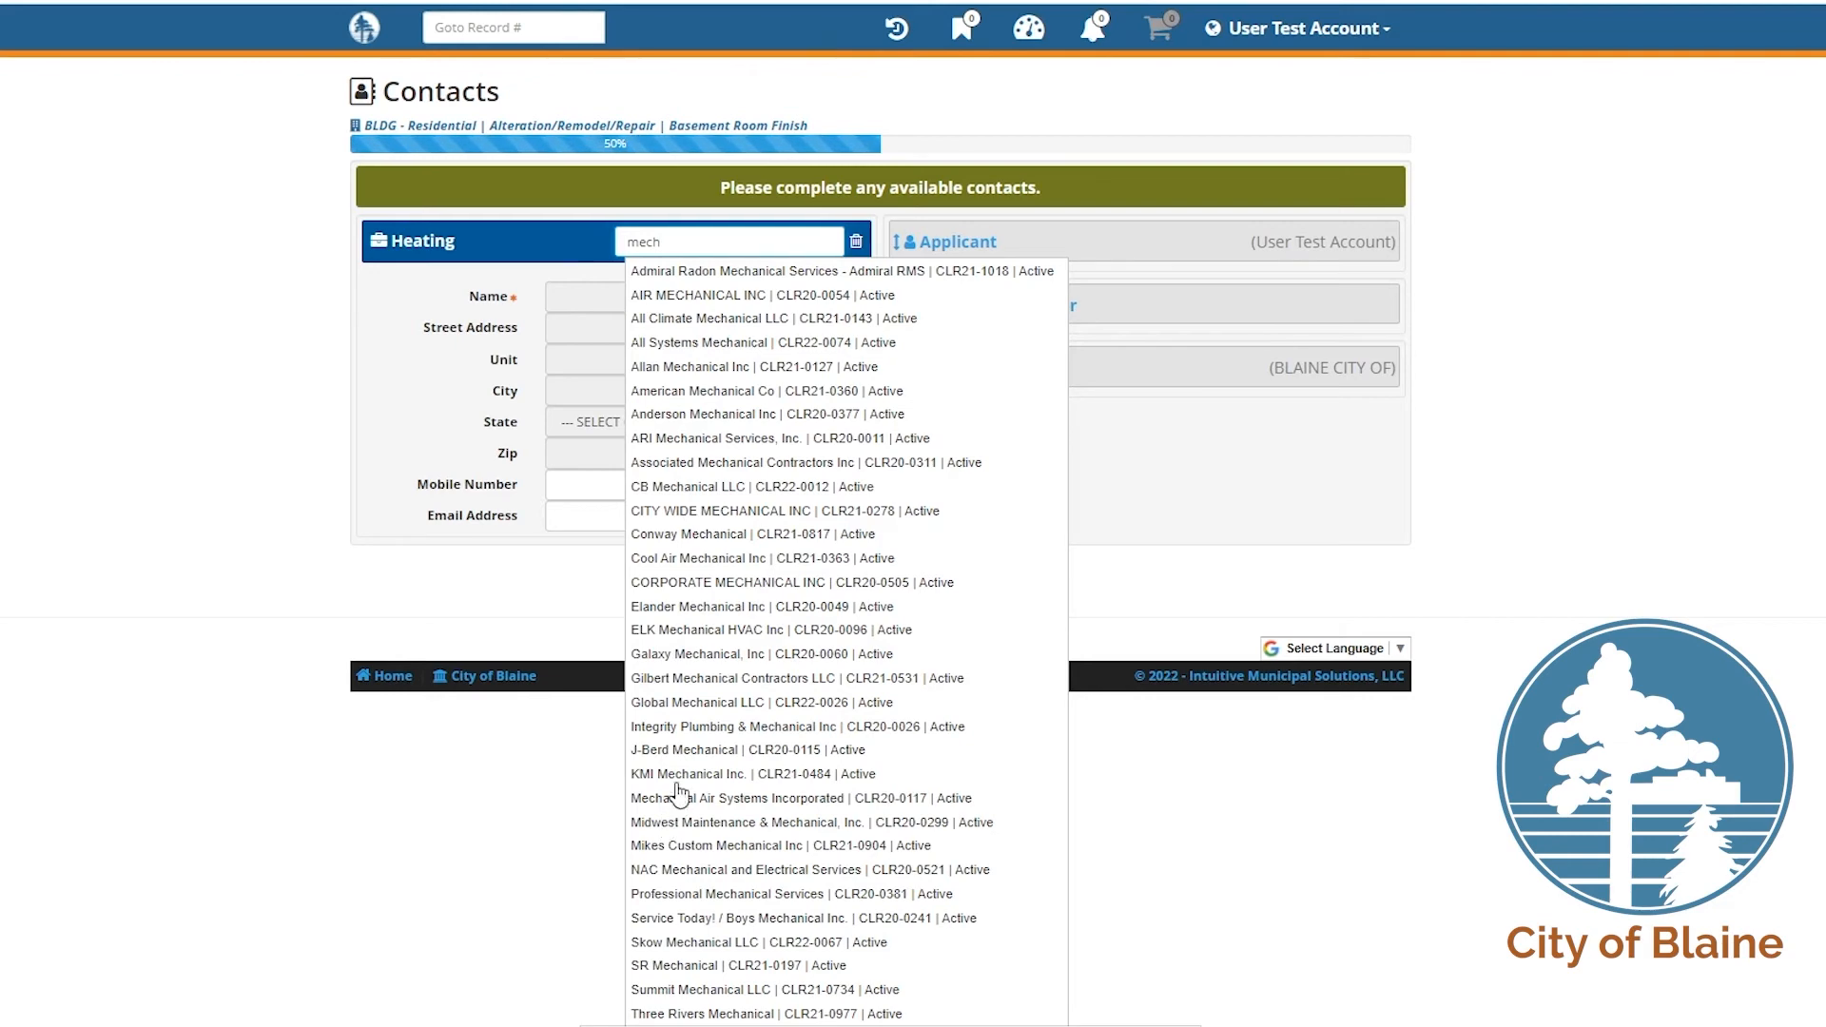
click(666, 630)
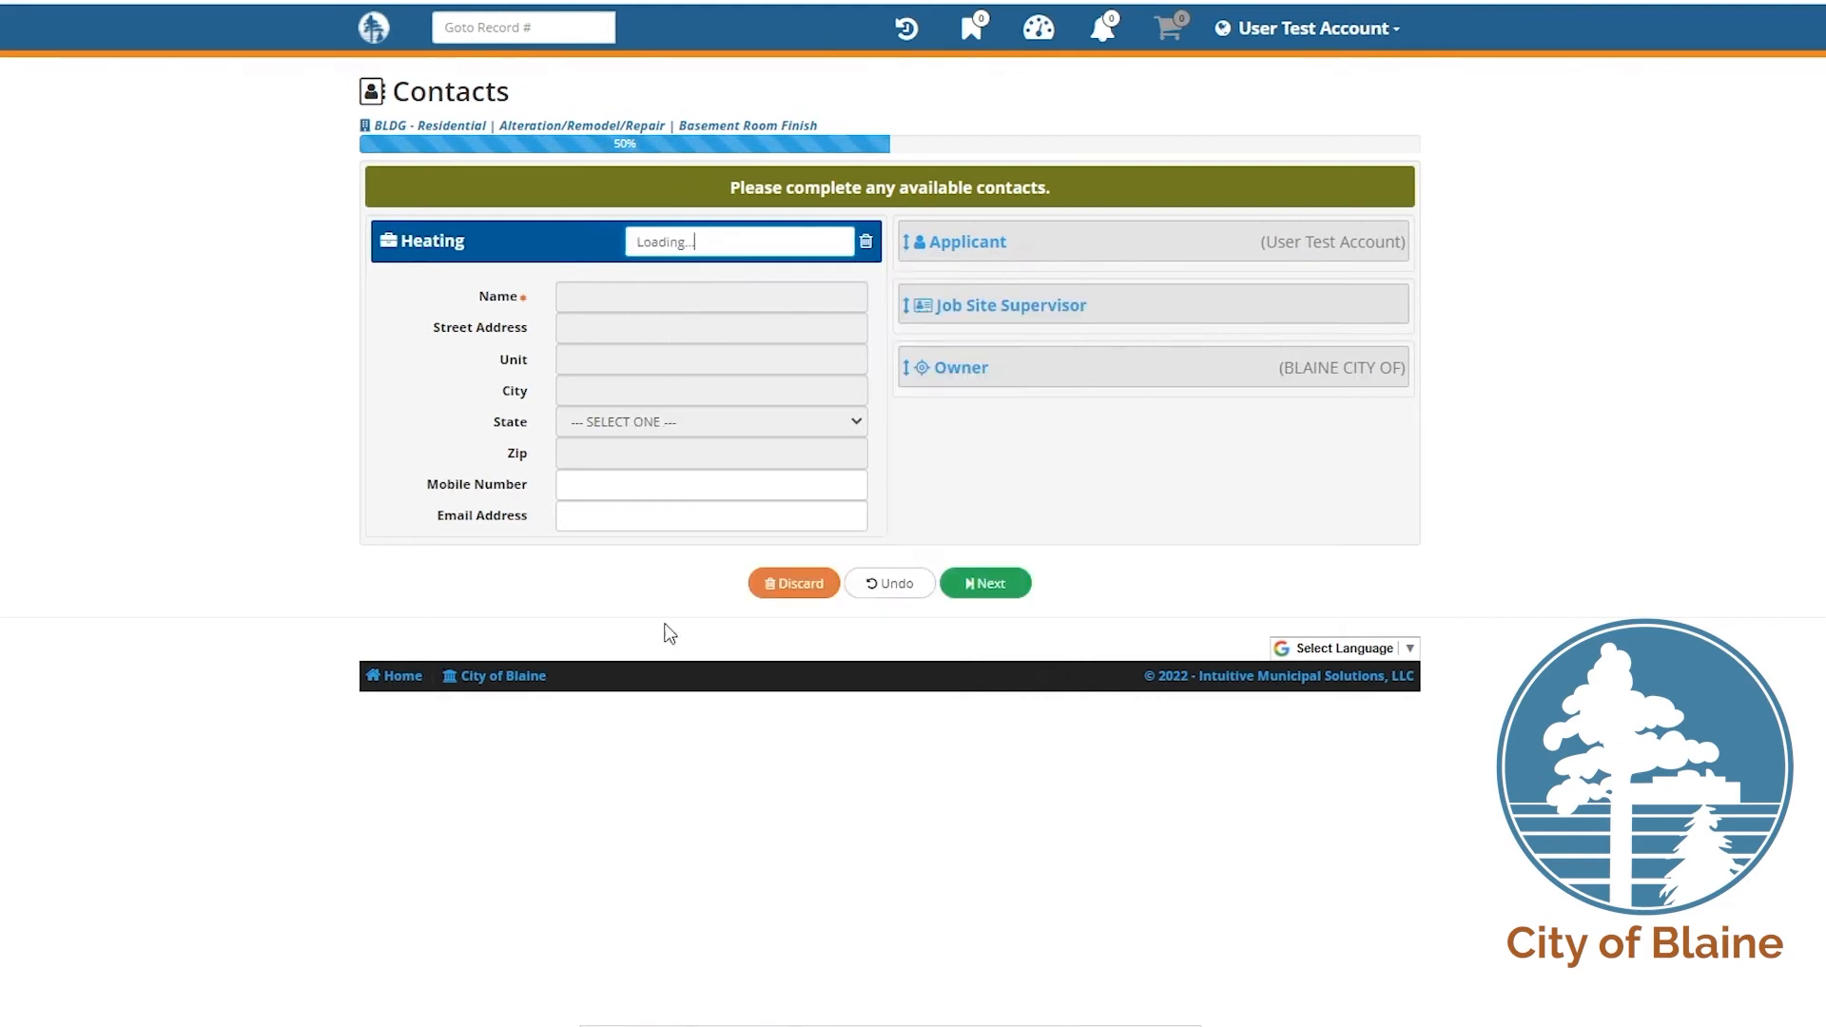
click(989, 583)
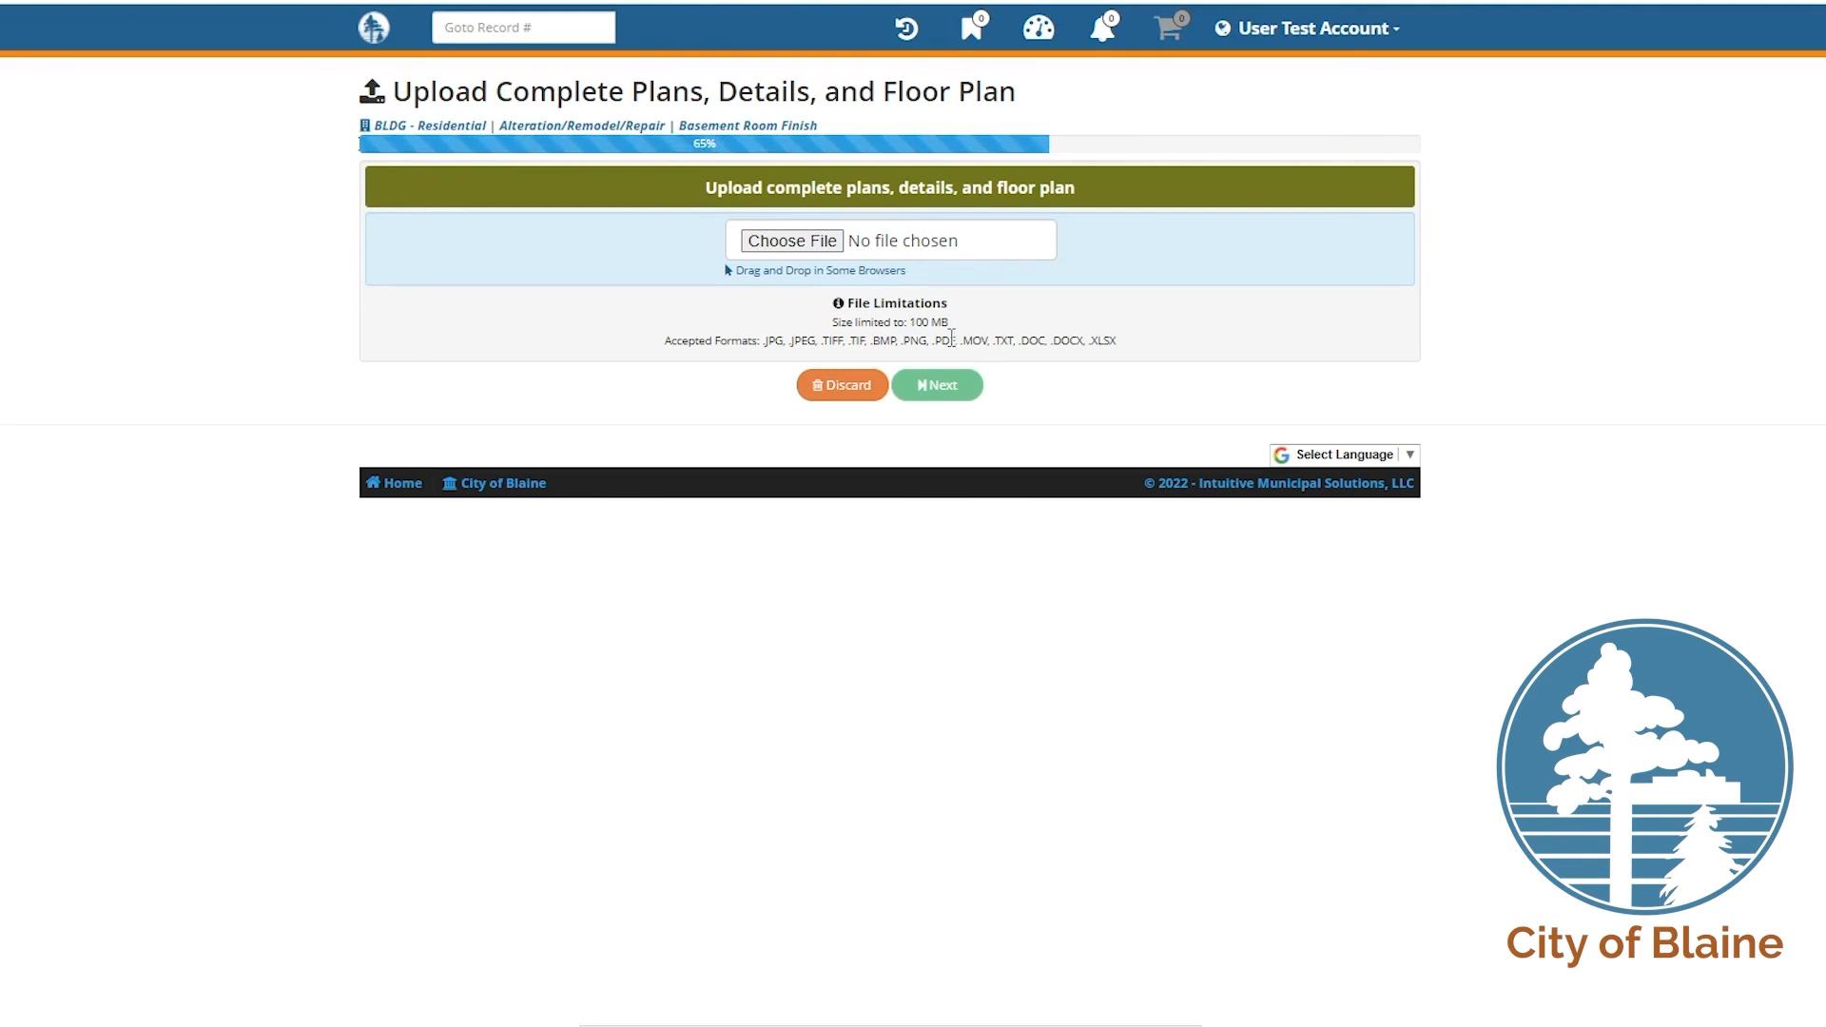
Step: Upload AA Test Document.docx as the complete plans, details, and floor plan, and continue
click(787, 240)
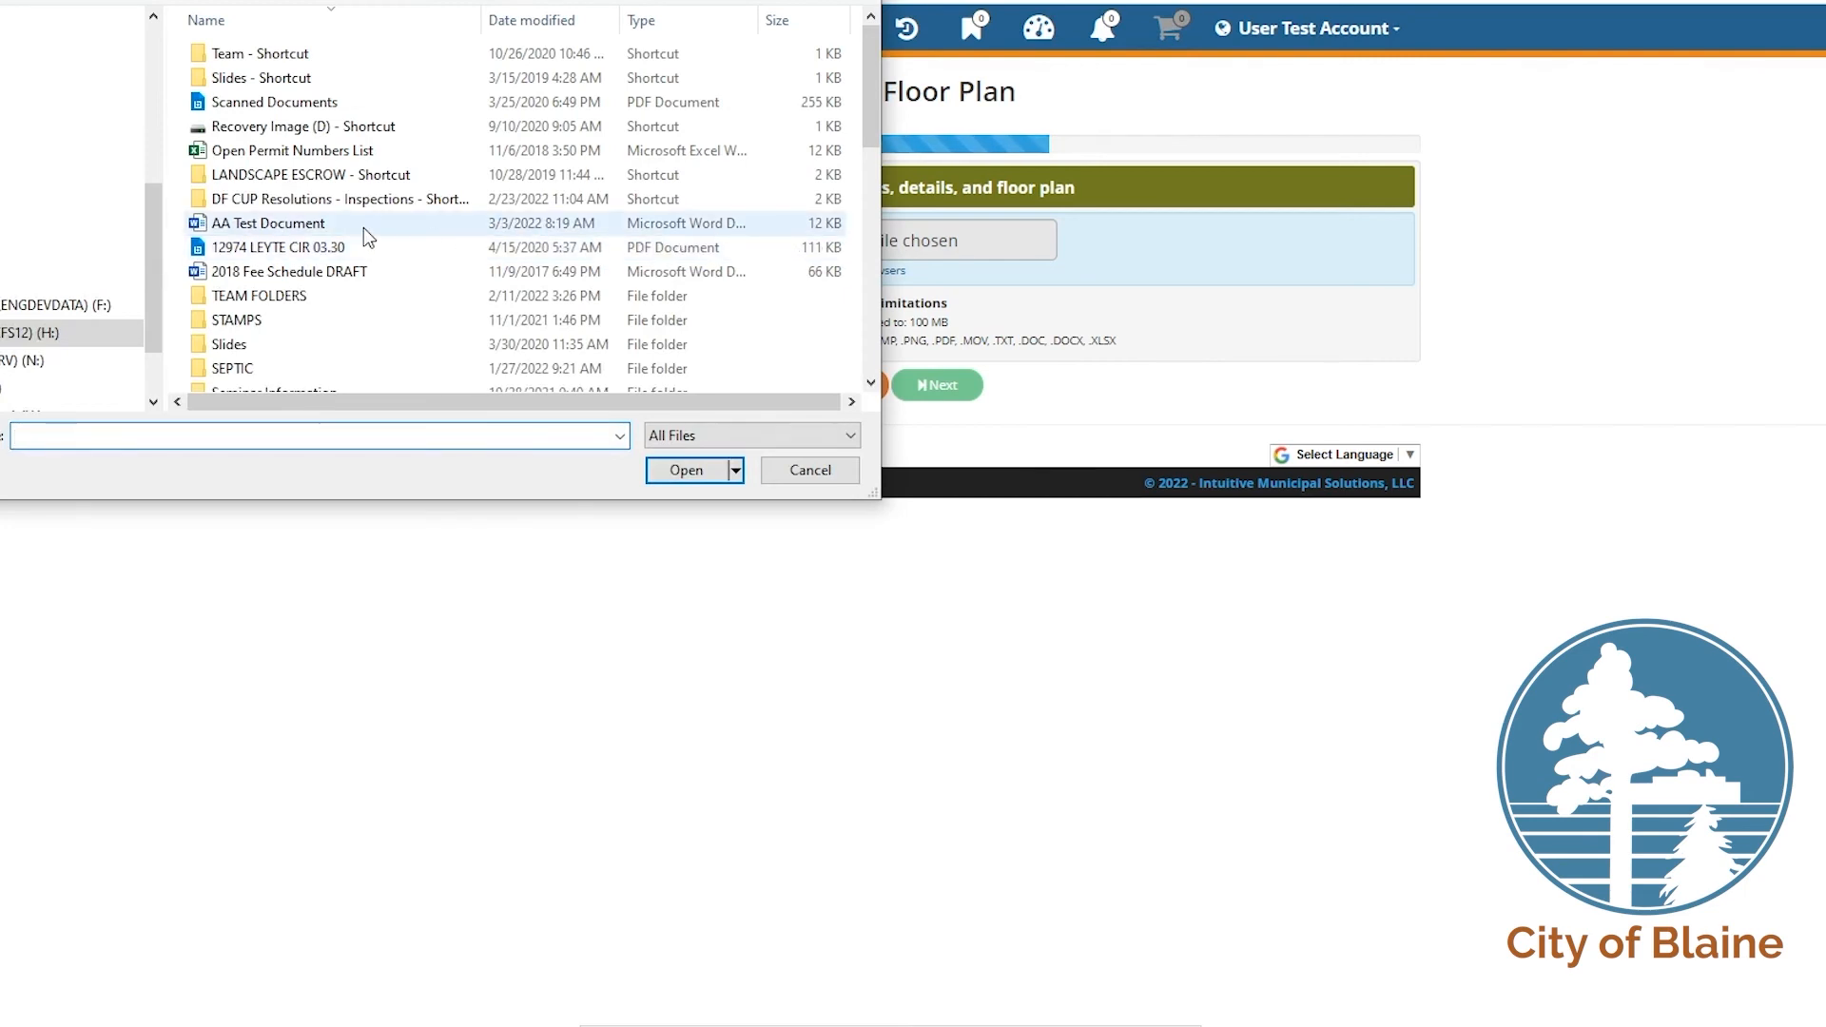
click(273, 228)
double_click(272, 230)
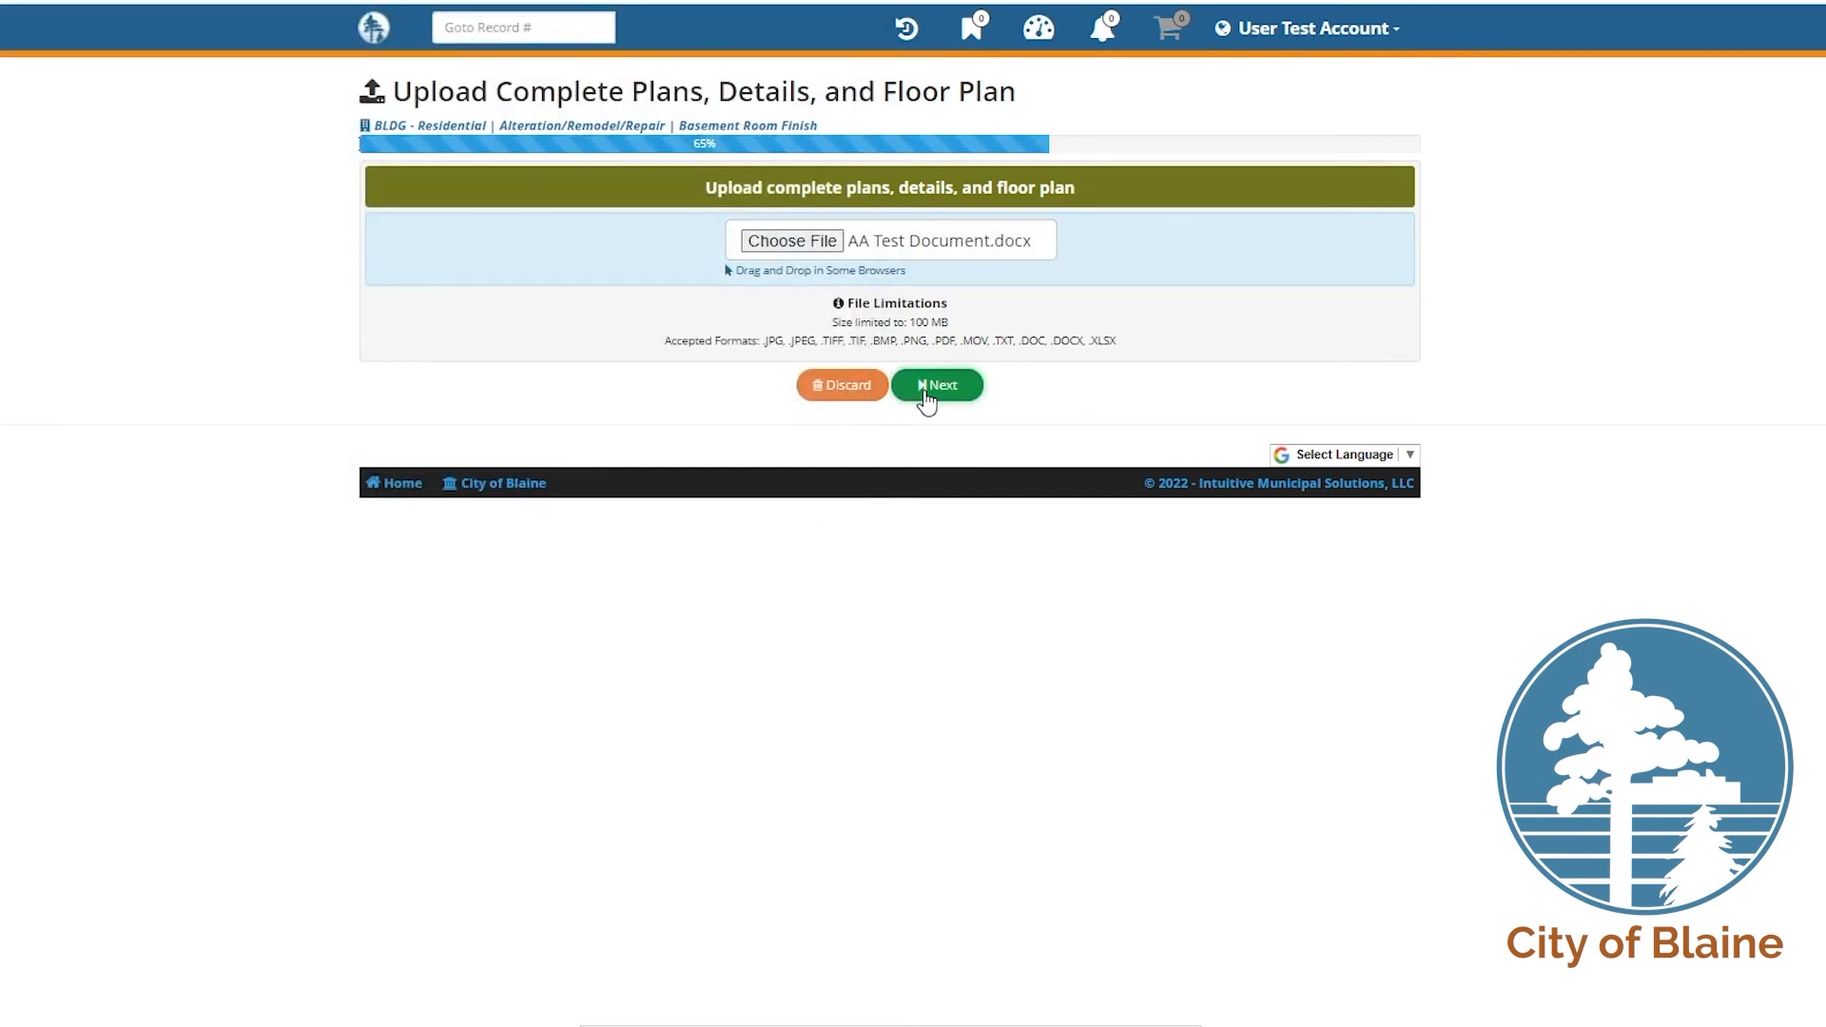
click(927, 388)
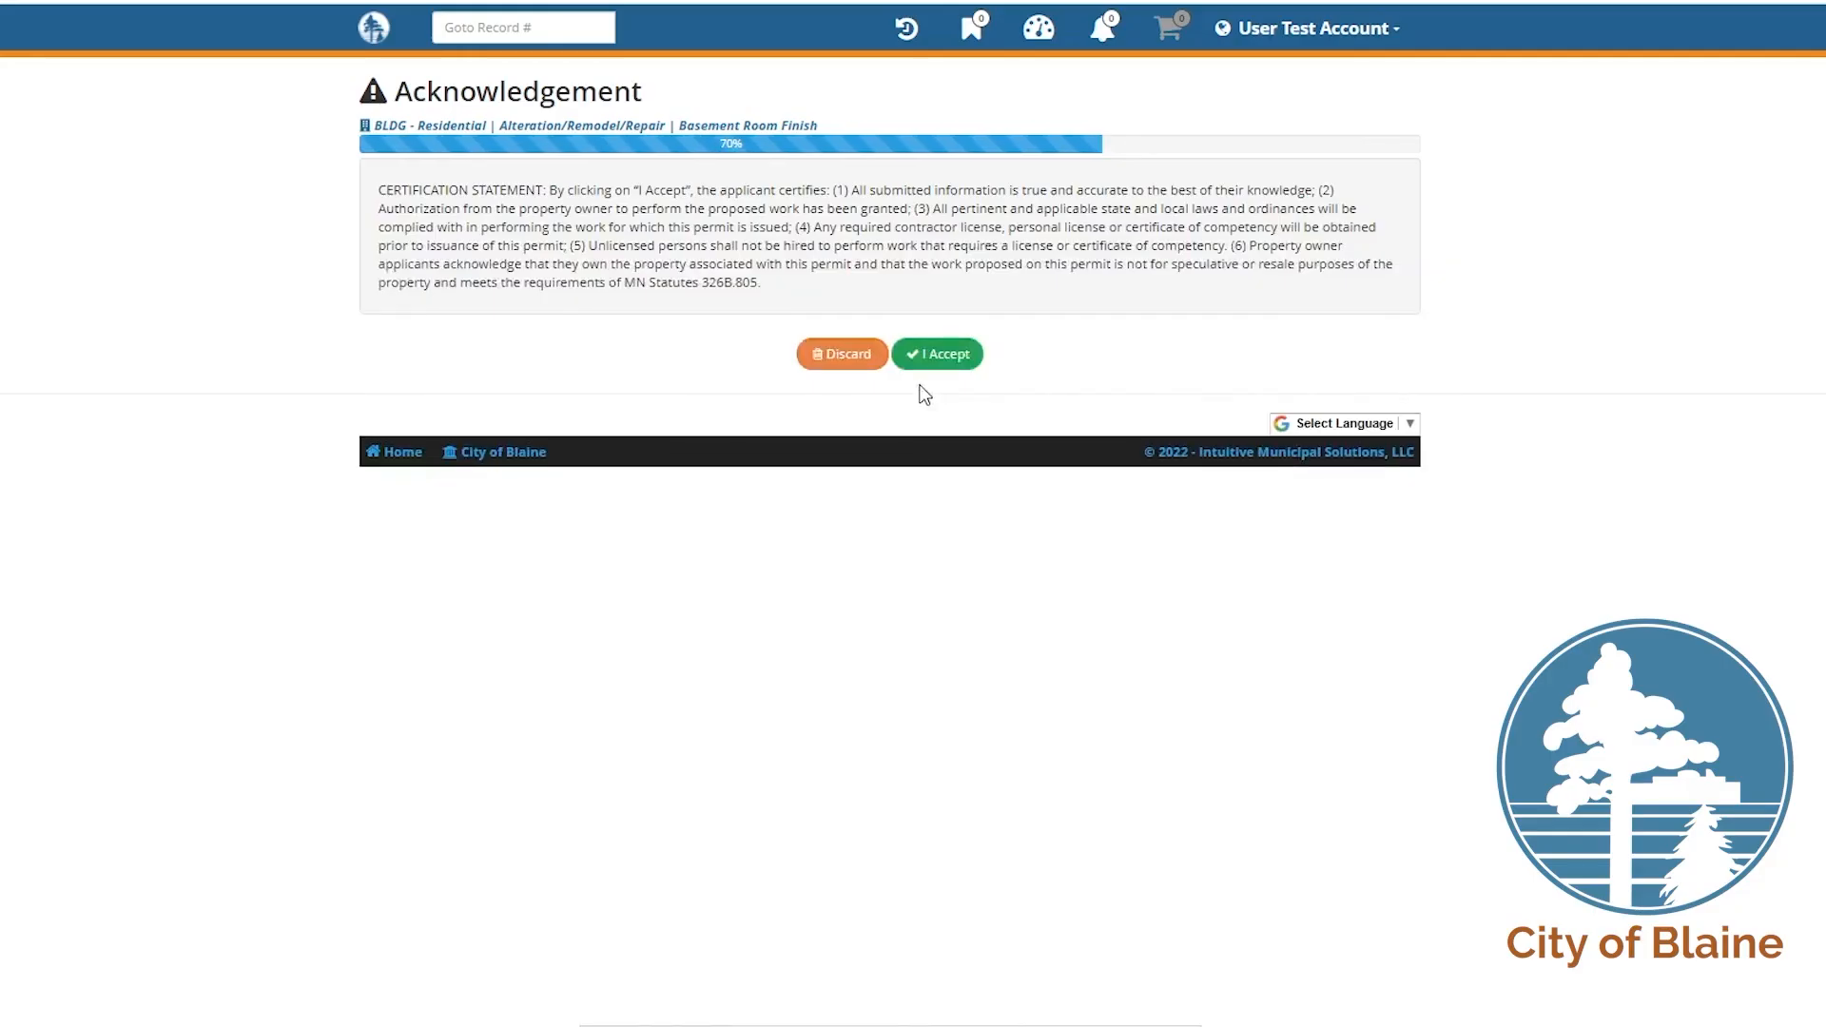
Step: Accept the certification statement and submit the permit application from the Application Summary
click(921, 376)
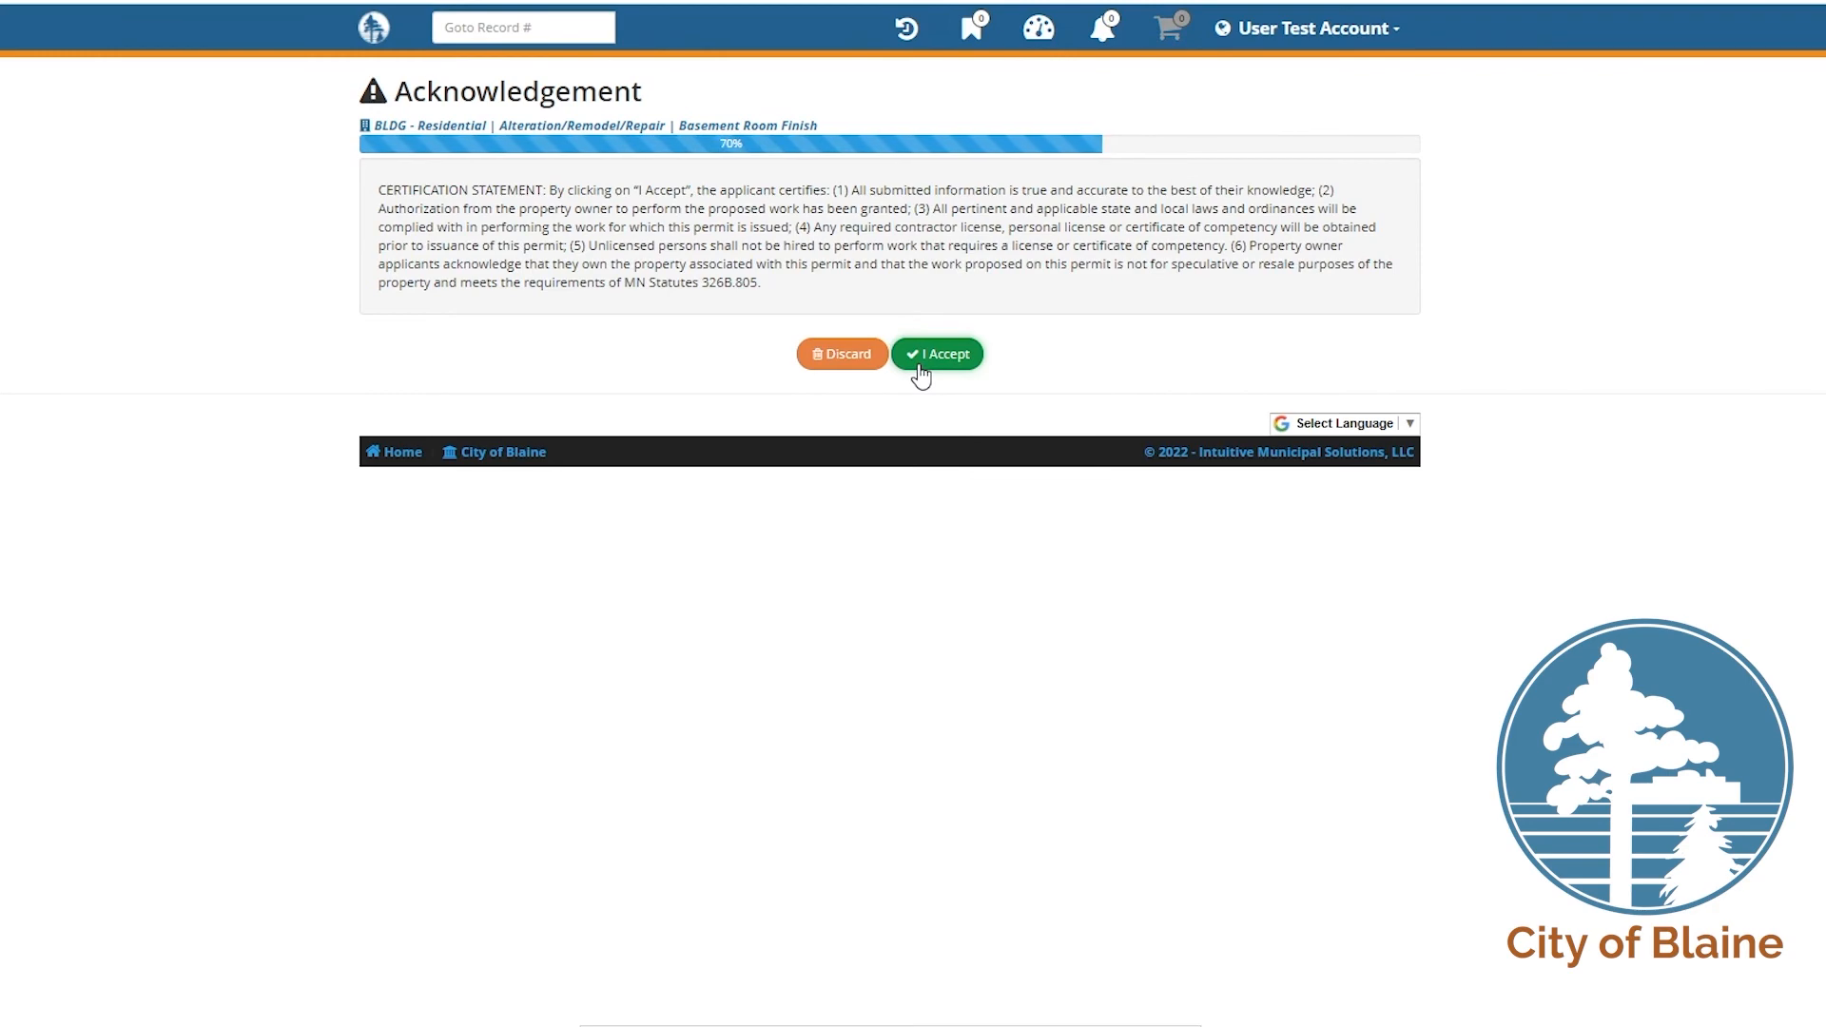
click(933, 356)
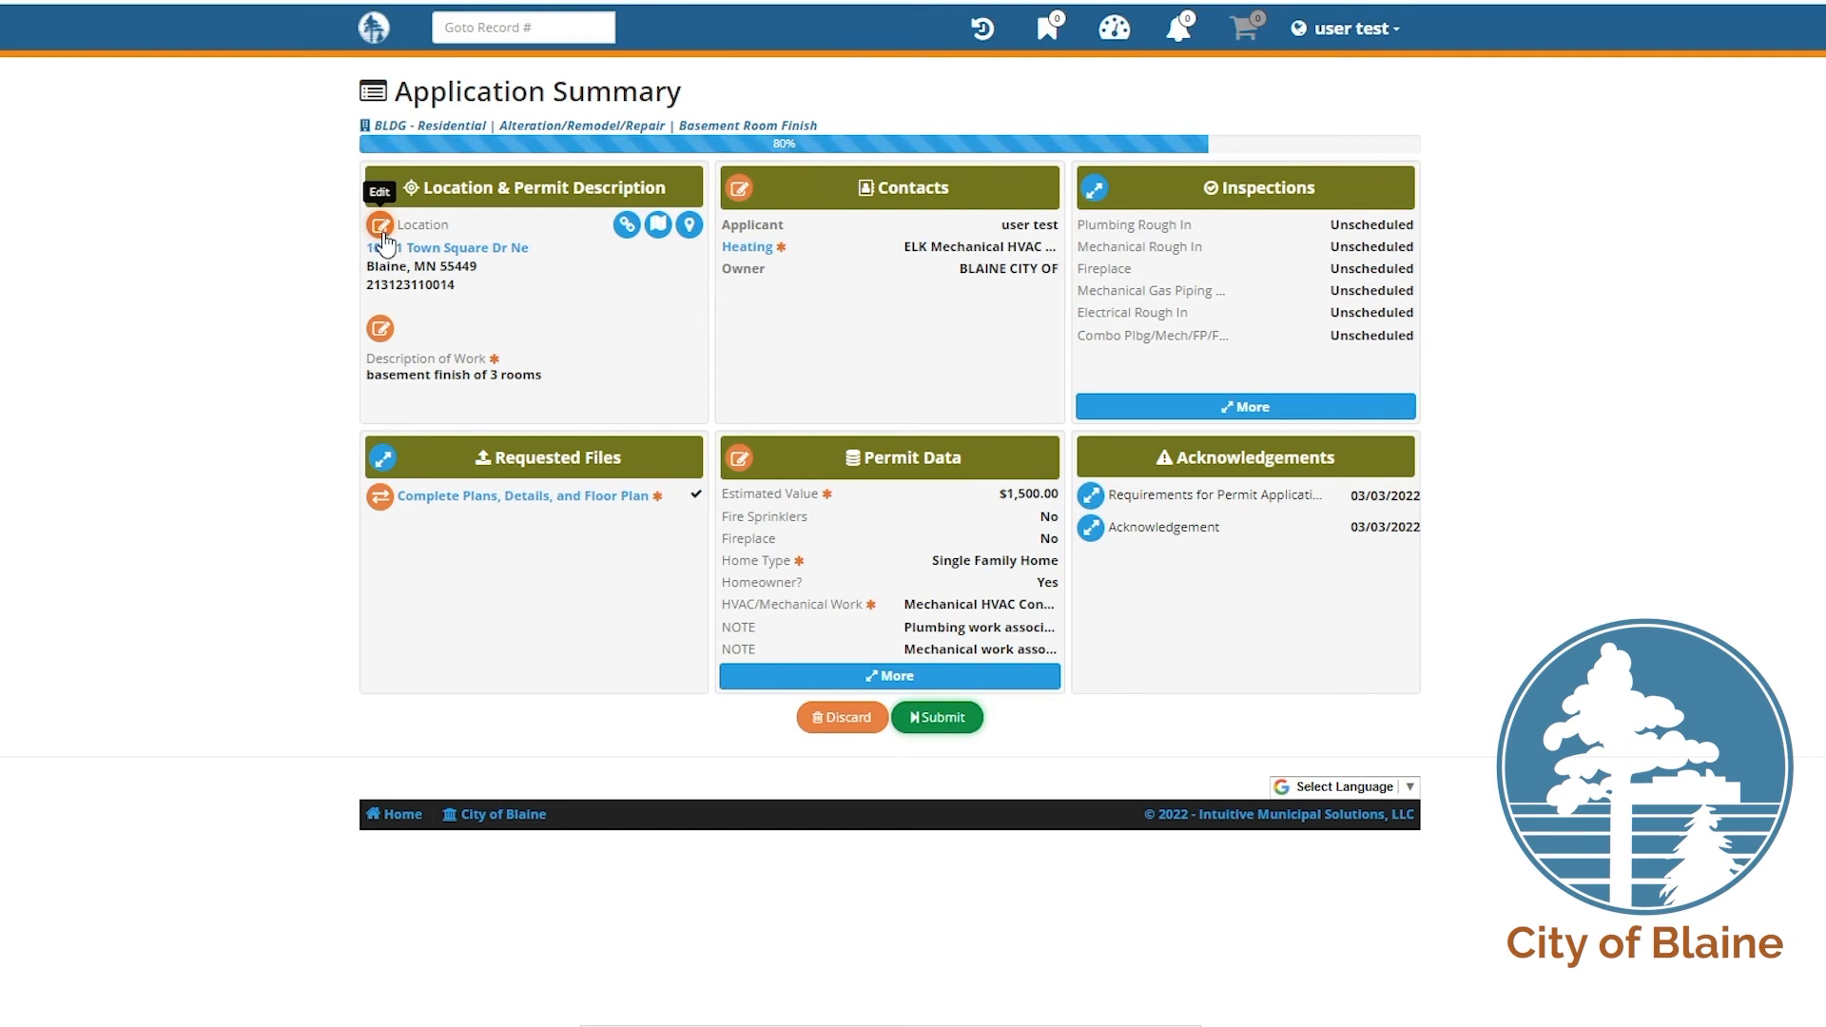
click(957, 723)
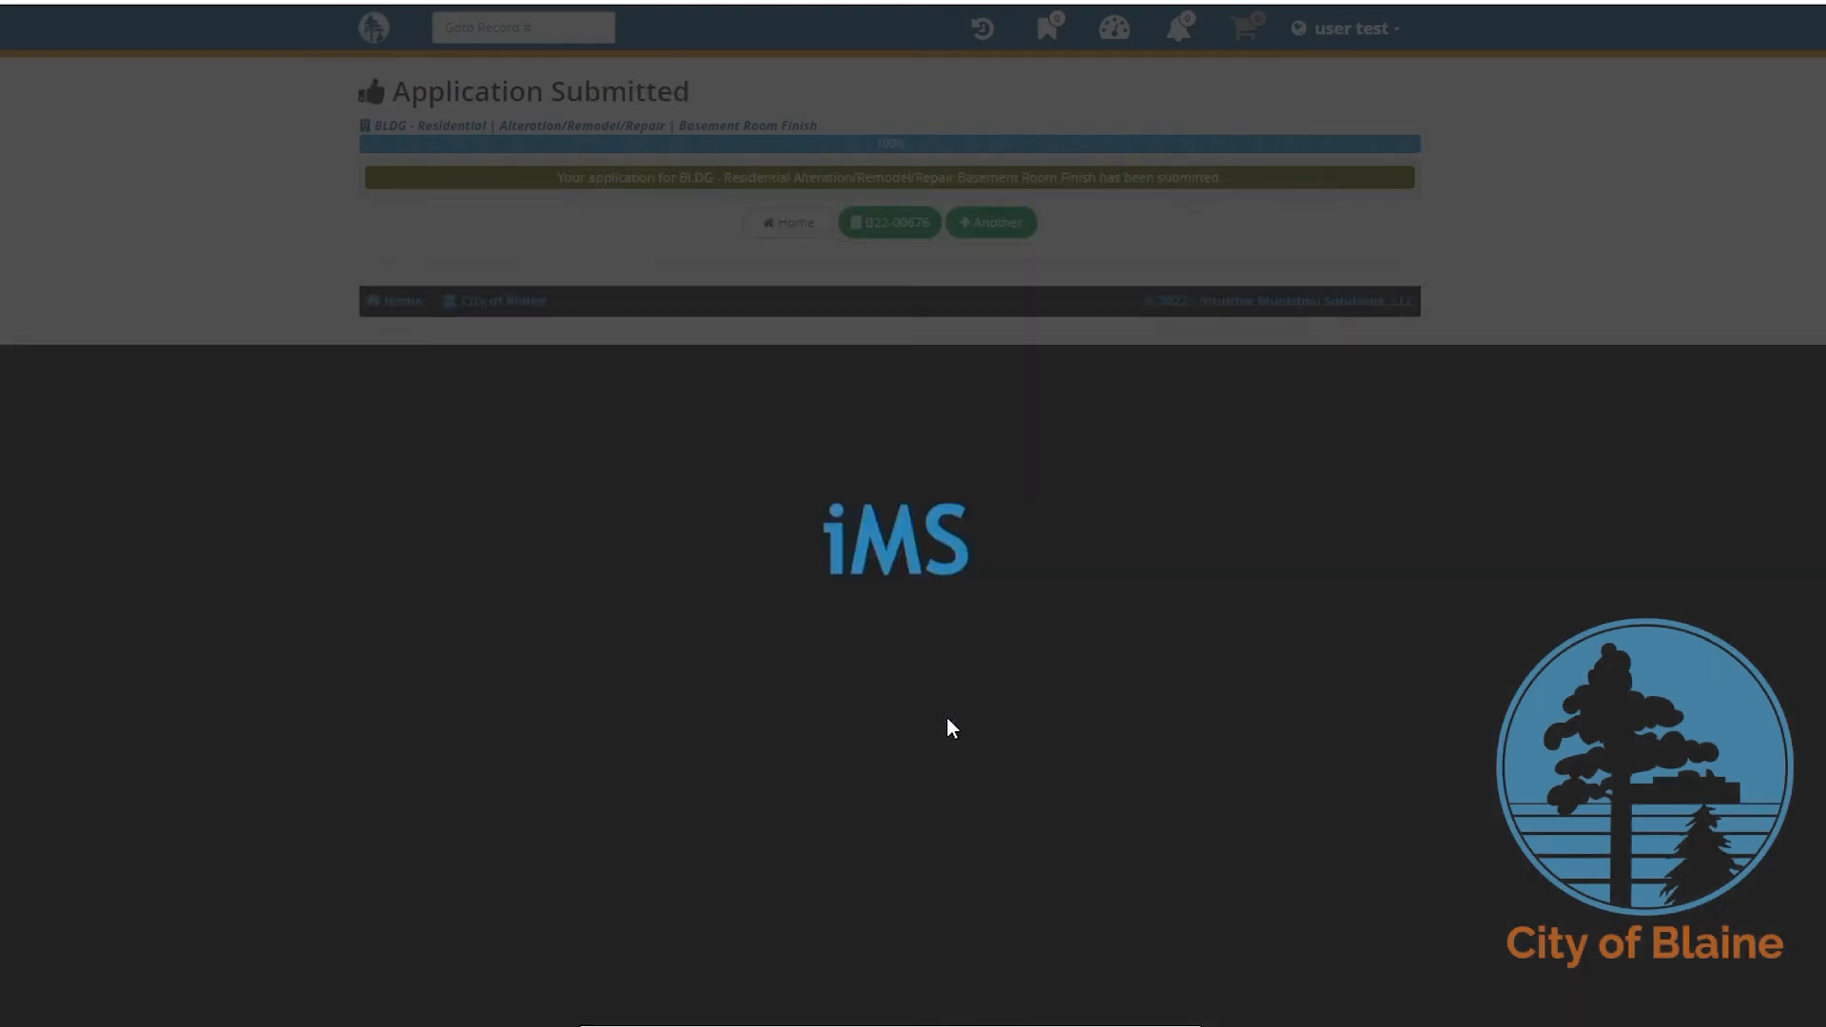